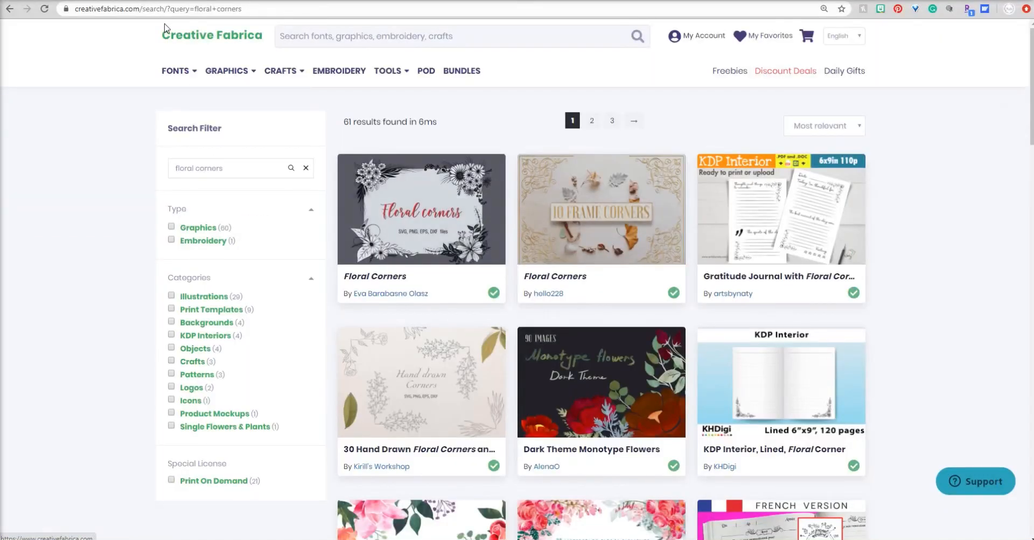
- Open the "30 Hand Drawn Floral Corners and Borders" product from the floral corners search results
scroll(487, 136, down, 1)
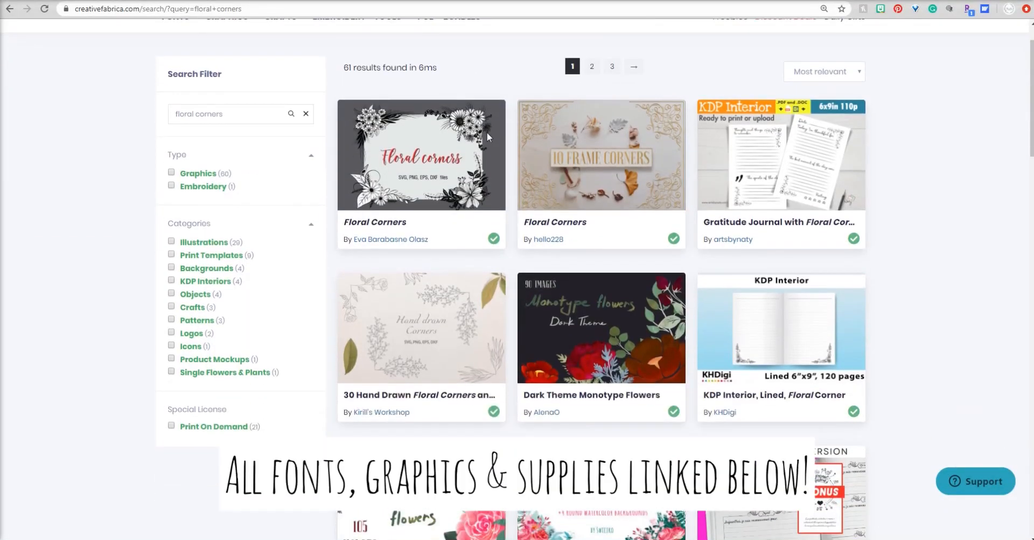
scroll(962, 300, down, 1)
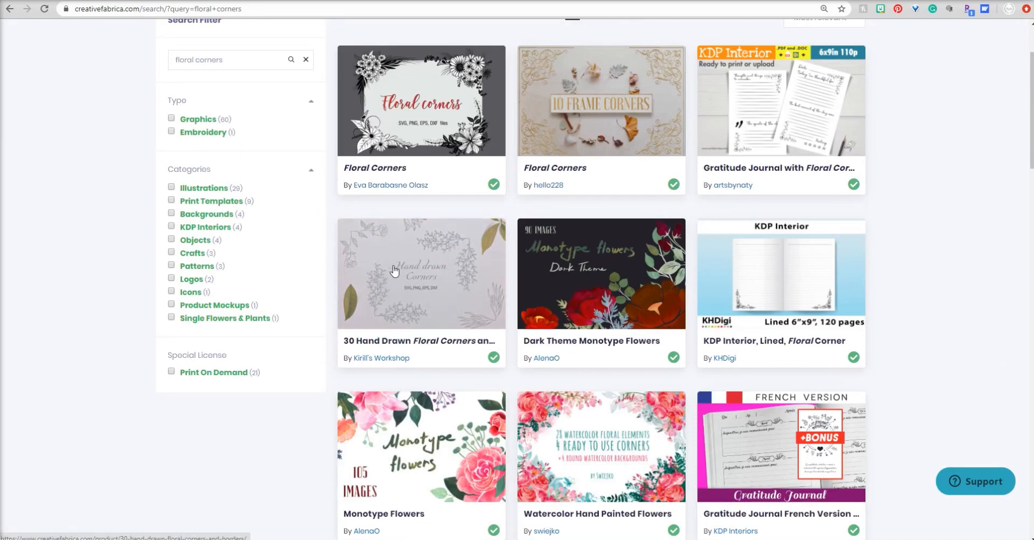
click(391, 239)
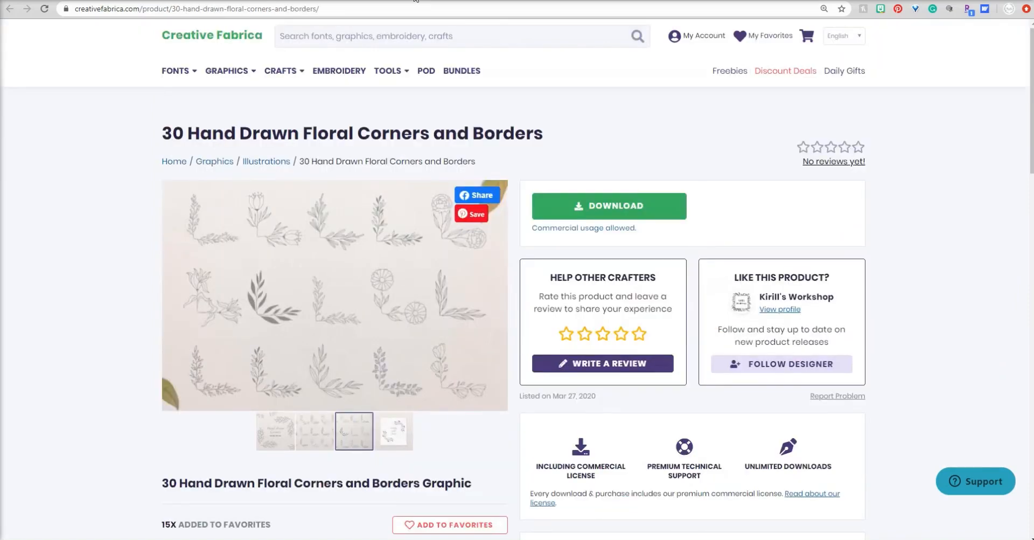
- Look through the preview images of the hand-drawn floral corners product
click(272, 430)
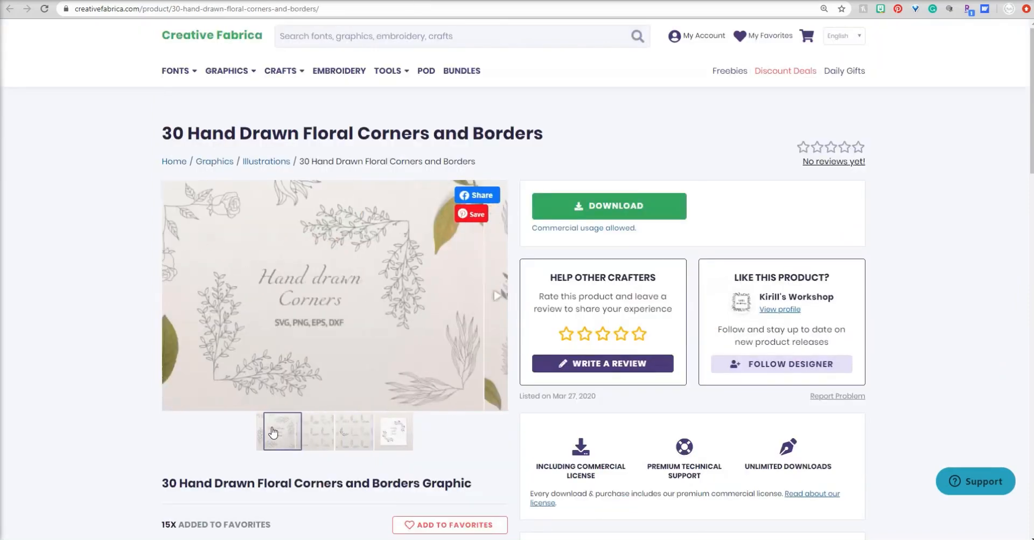
click(317, 442)
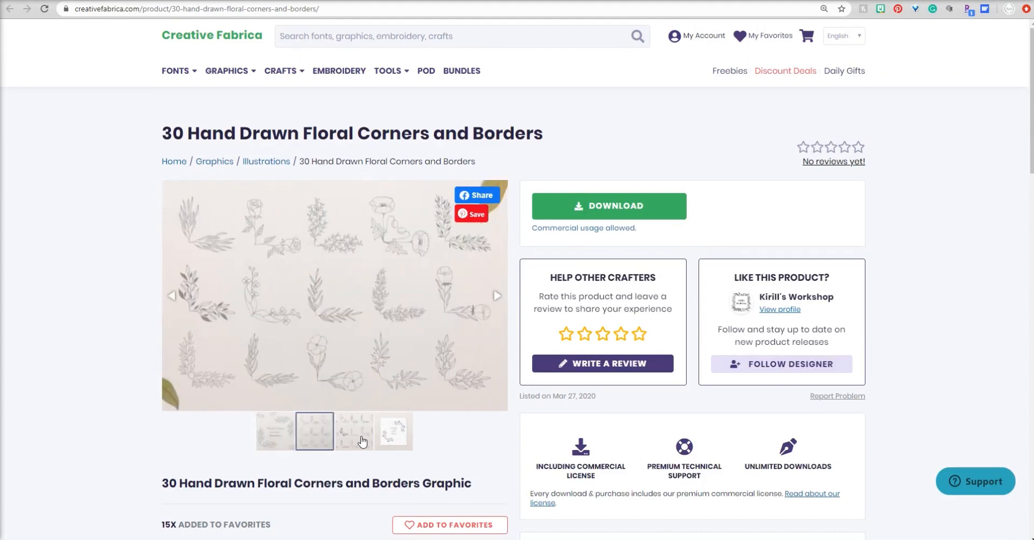
click(362, 441)
click(268, 439)
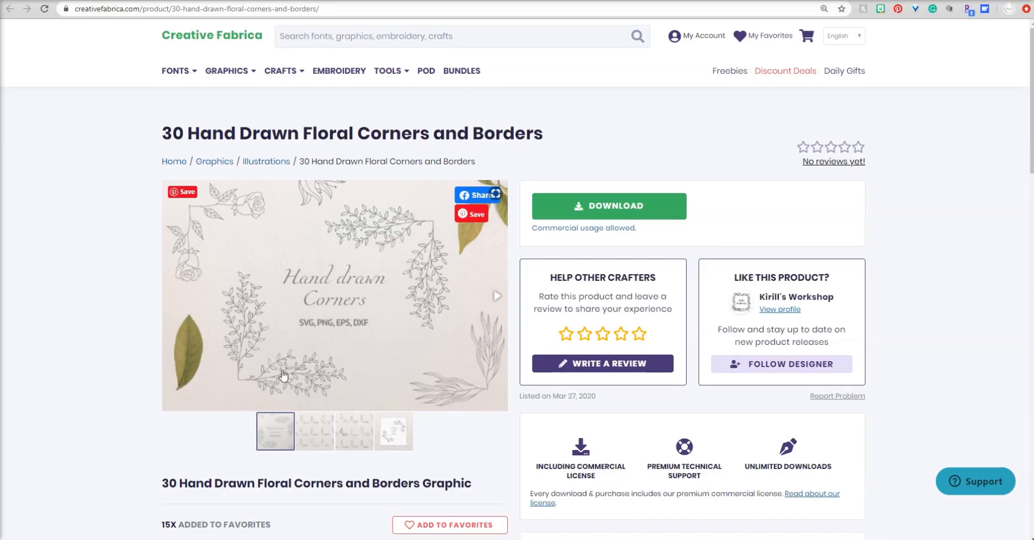
- Download the floral corners graphic pack and open the downloaded zip archive
click(623, 214)
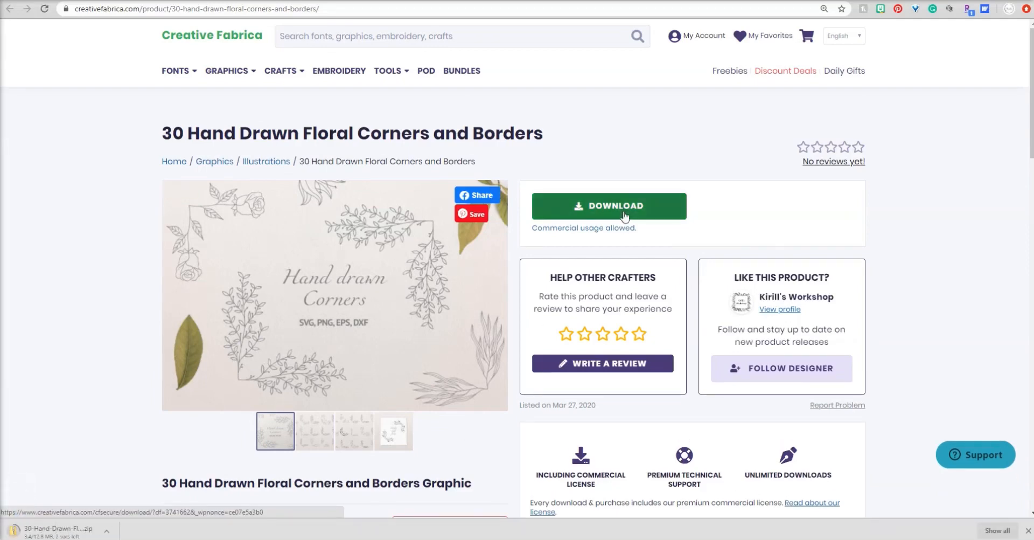
click(60, 533)
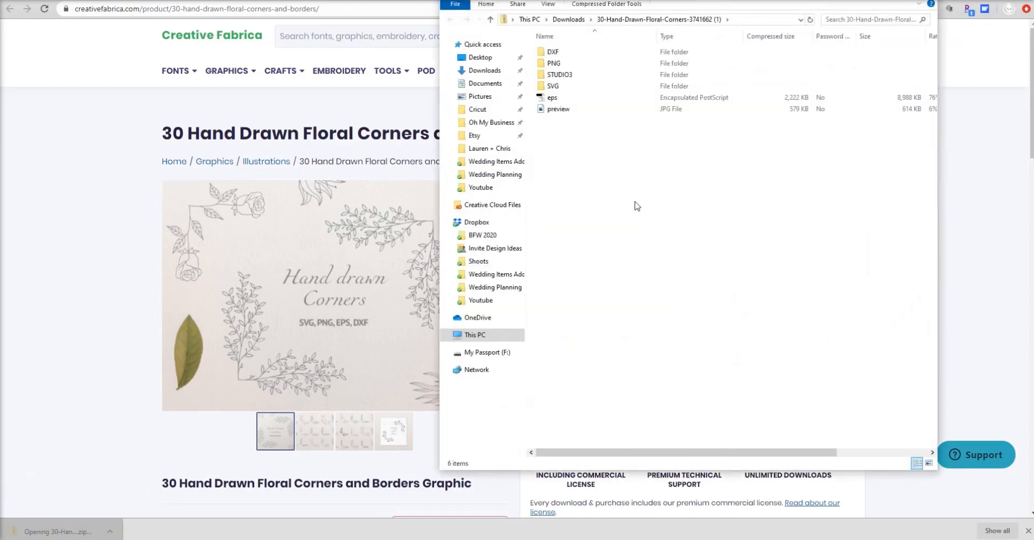
- Open the leafy branch corner image from the archive's PNG folder and save a copy of it
double_click(564, 66)
double_click(561, 74)
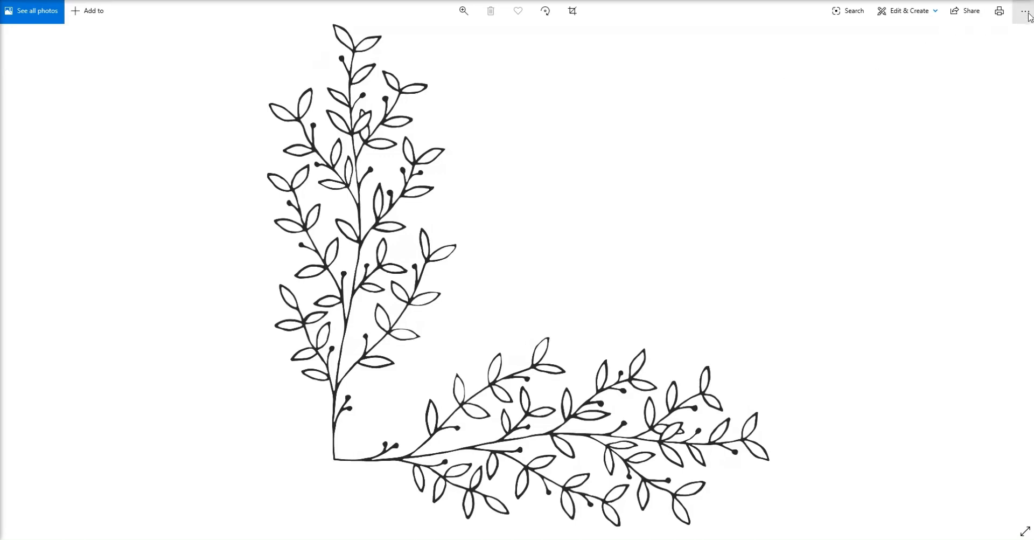
click(1025, 11)
click(991, 56)
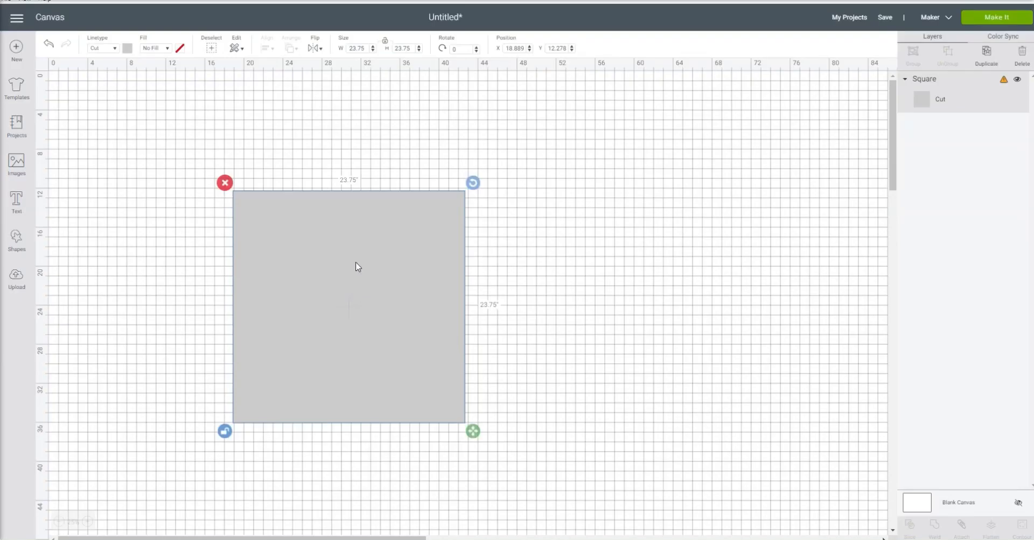
- In Cricut Design Space, position the grey square at about X 10.222, Y 1.111 on the canvas
drag(355, 268, 273, 159)
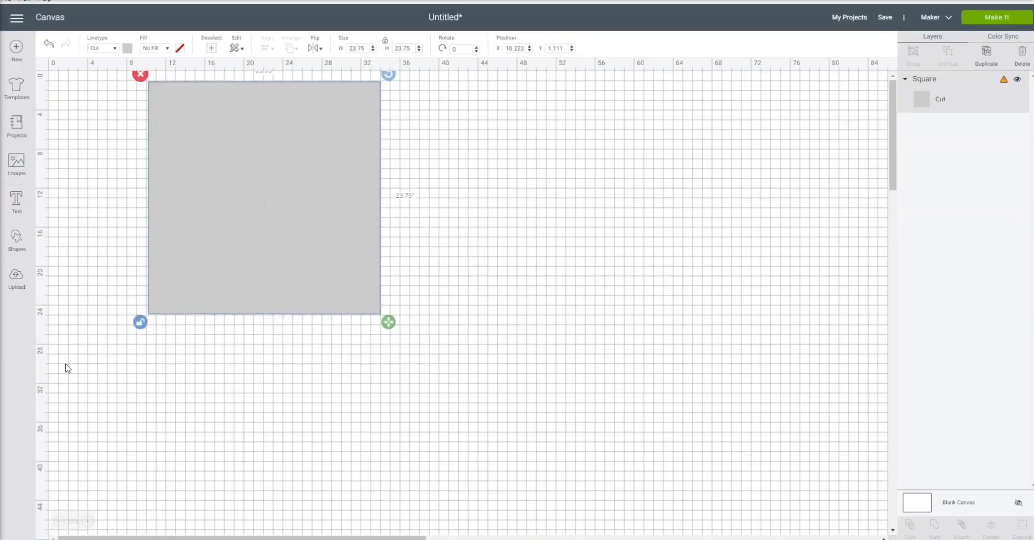
click(91, 522)
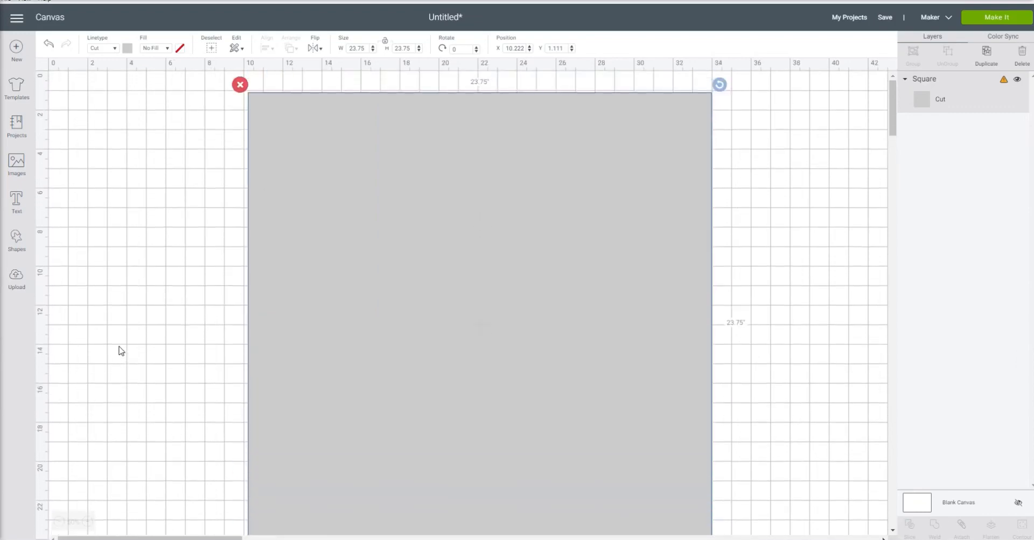
click(106, 284)
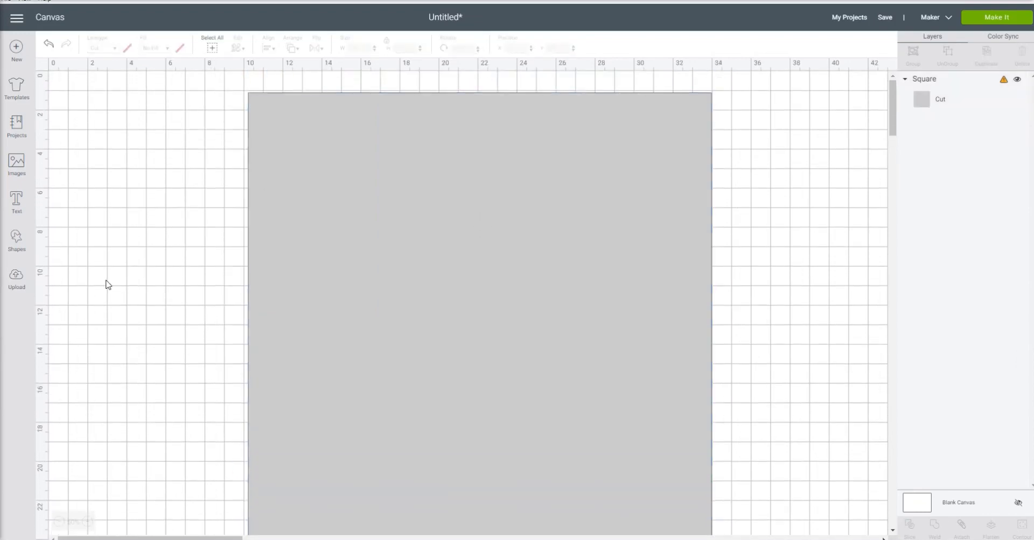
- Load the PNG file "3" from the Cricut desktop folder as a new image upload
click(30, 280)
click(277, 256)
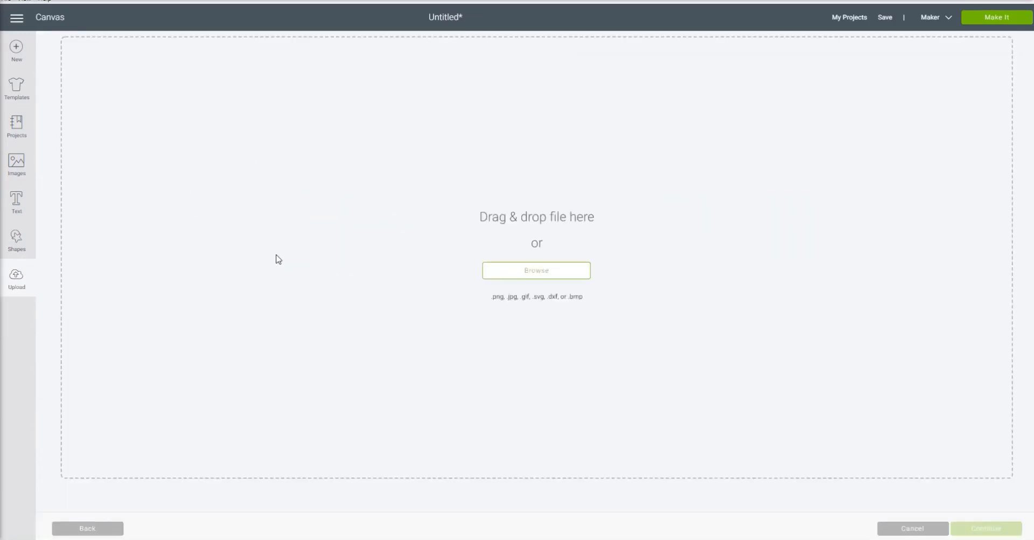
click(543, 276)
click(108, 71)
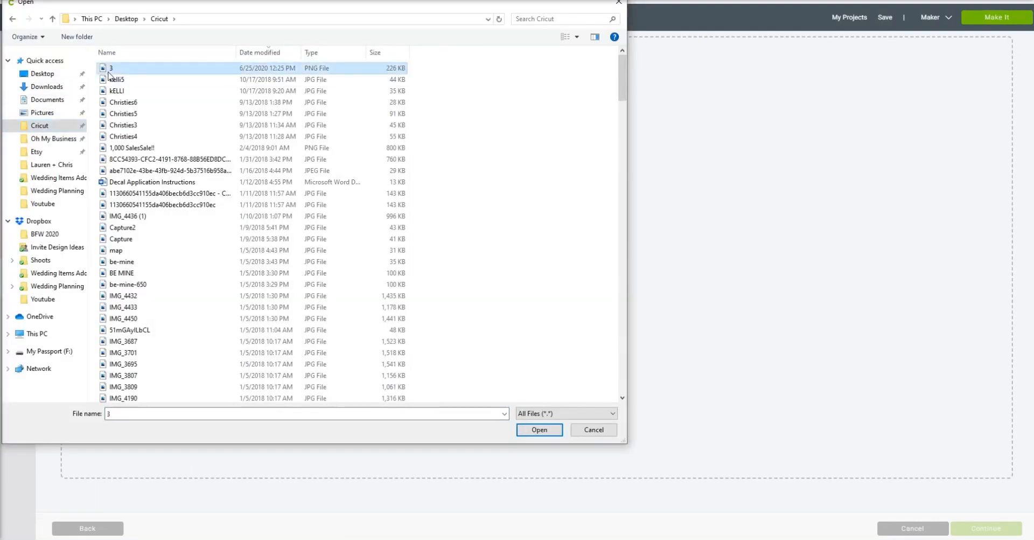
click(539, 430)
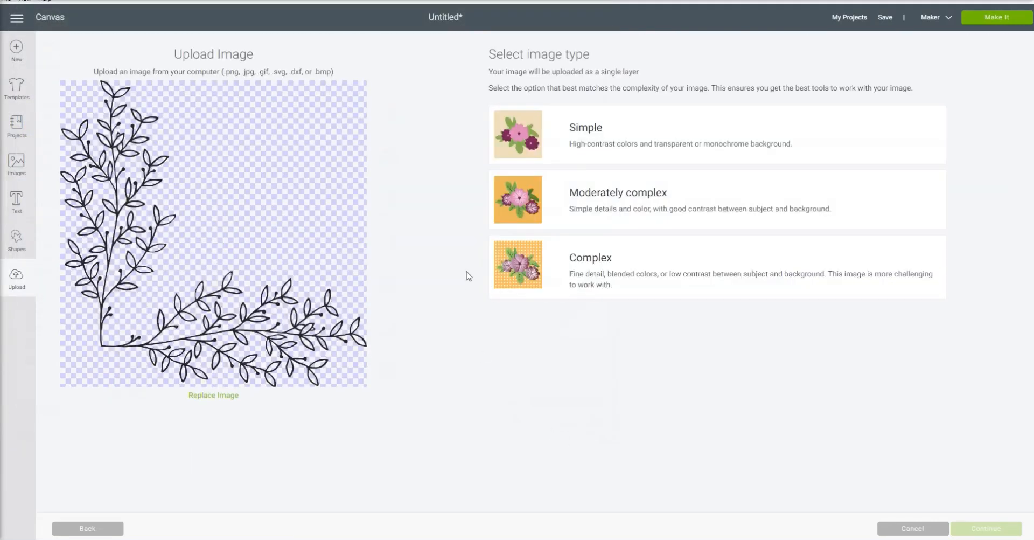
- Save the uploaded leafy corner as a Simple-type cut image and insert it on the canvas
click(566, 142)
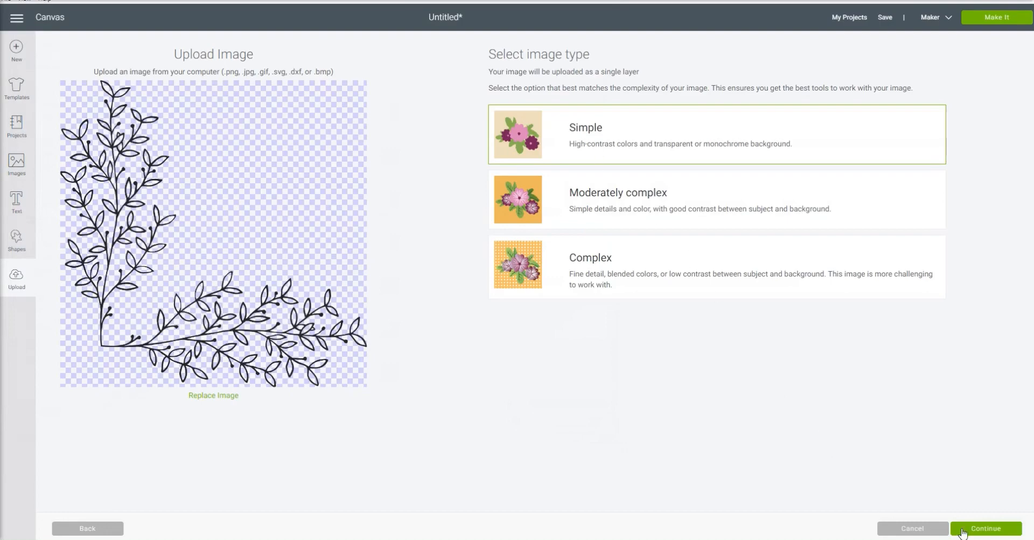
click(986, 531)
scroll(617, 344, down, 10)
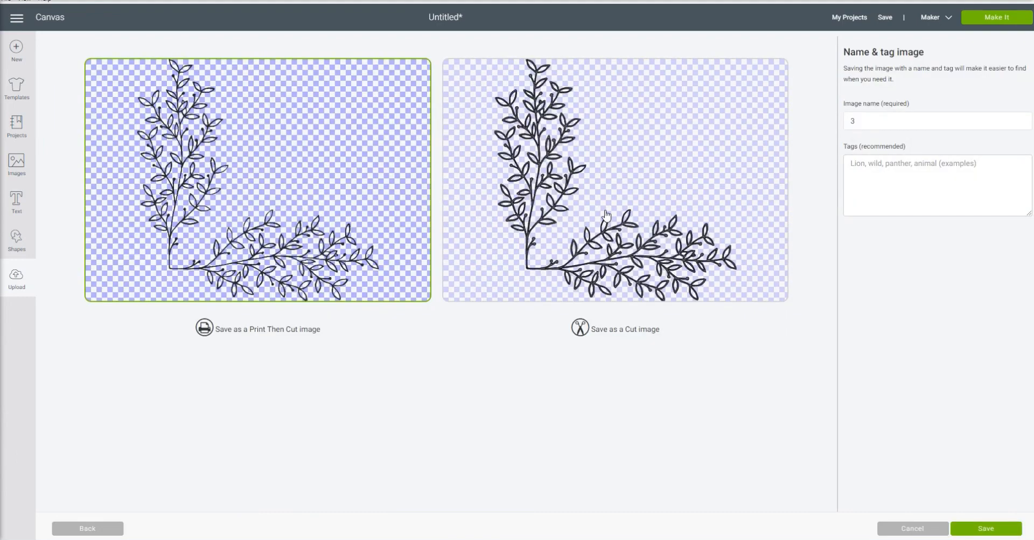
click(608, 214)
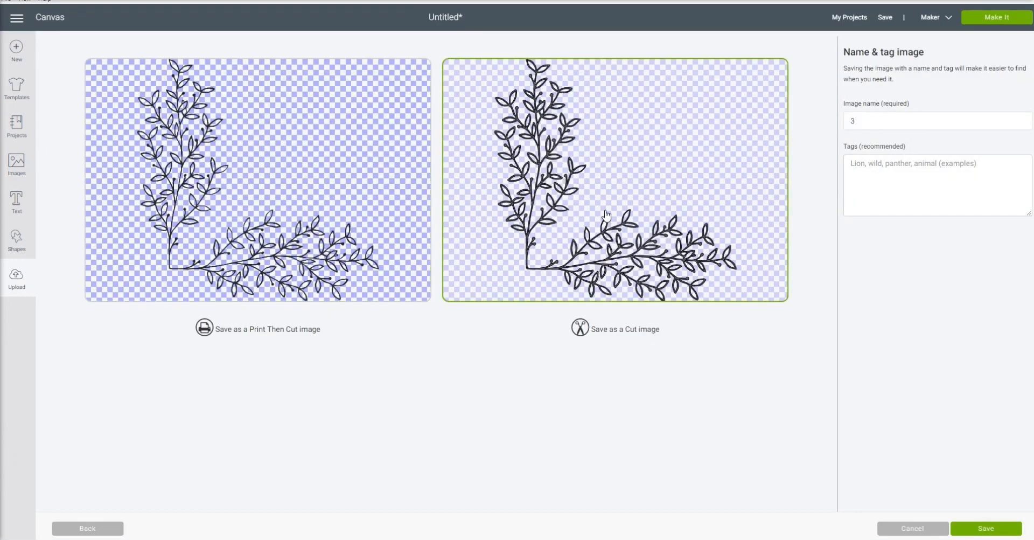
click(987, 529)
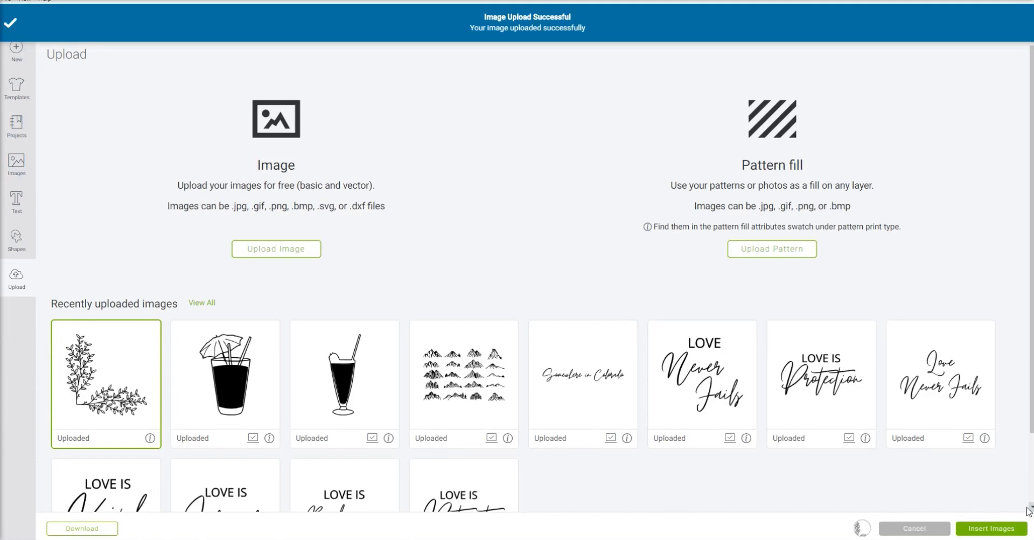
click(987, 529)
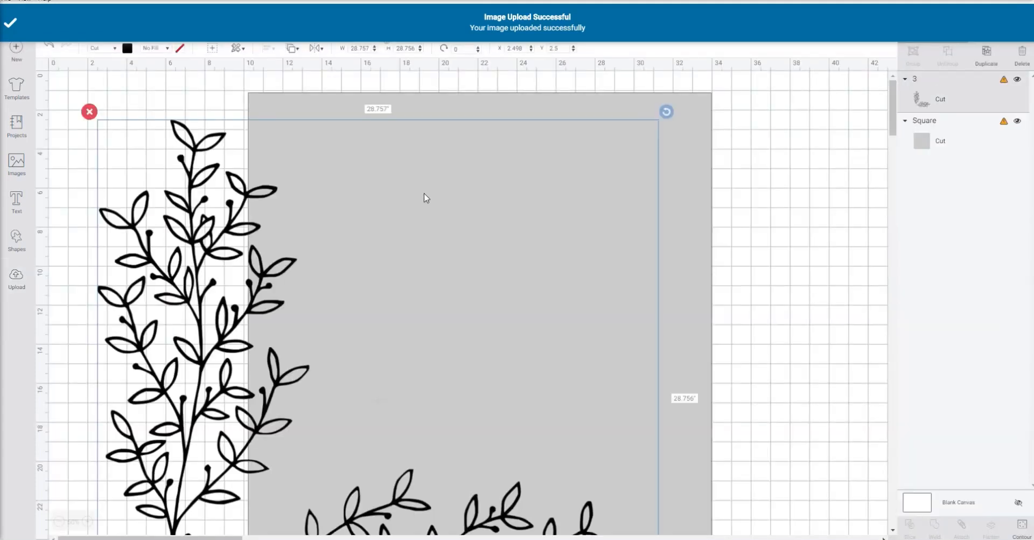
- Scale the leafy corner to about 13.59 inches wide and align it with the grey square's lower-left corner
click(59, 521)
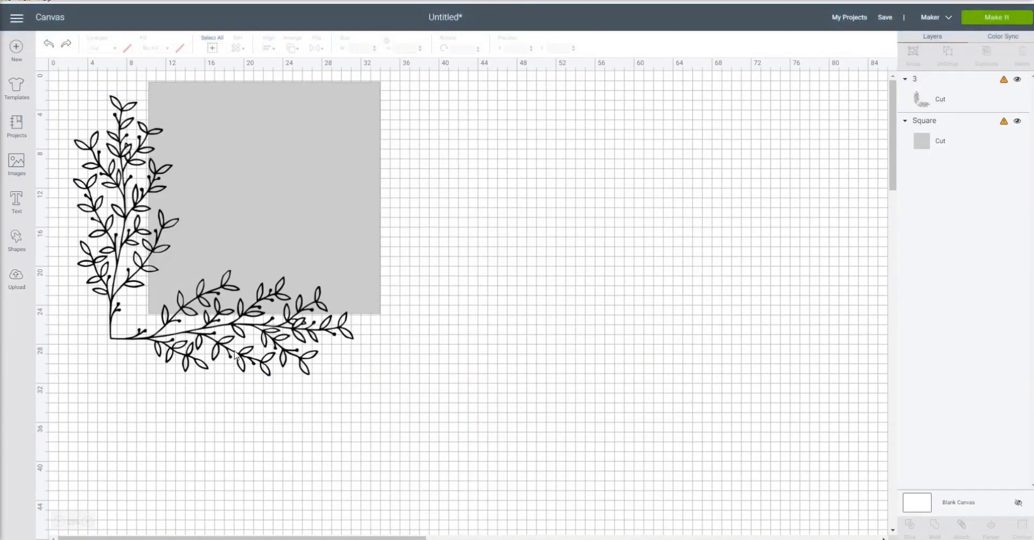
drag(368, 392, 200, 225)
drag(102, 190, 193, 301)
drag(218, 303, 222, 306)
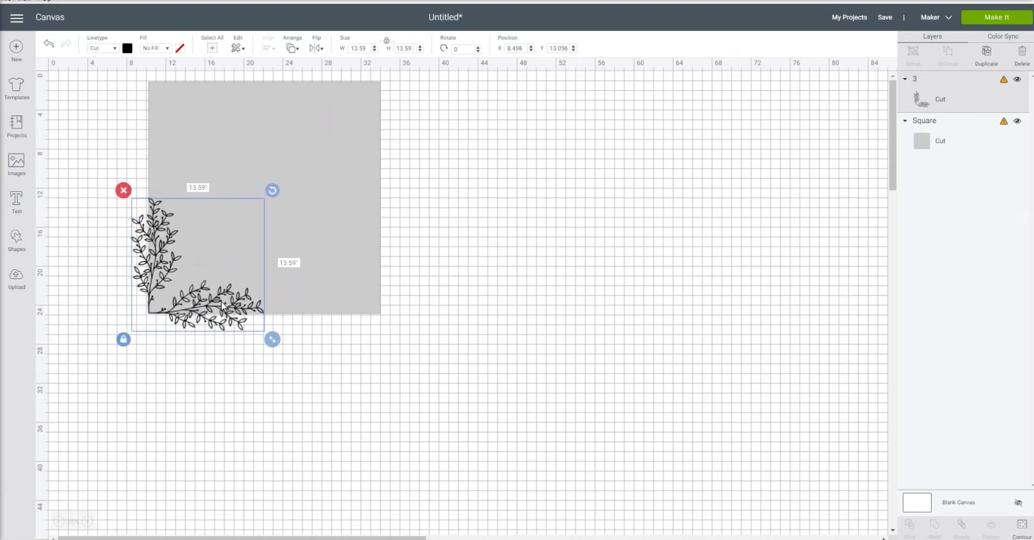
- Place a duplicate of the leafy corner, rotated about 178°, on the grey square's upper-right corner
click(987, 54)
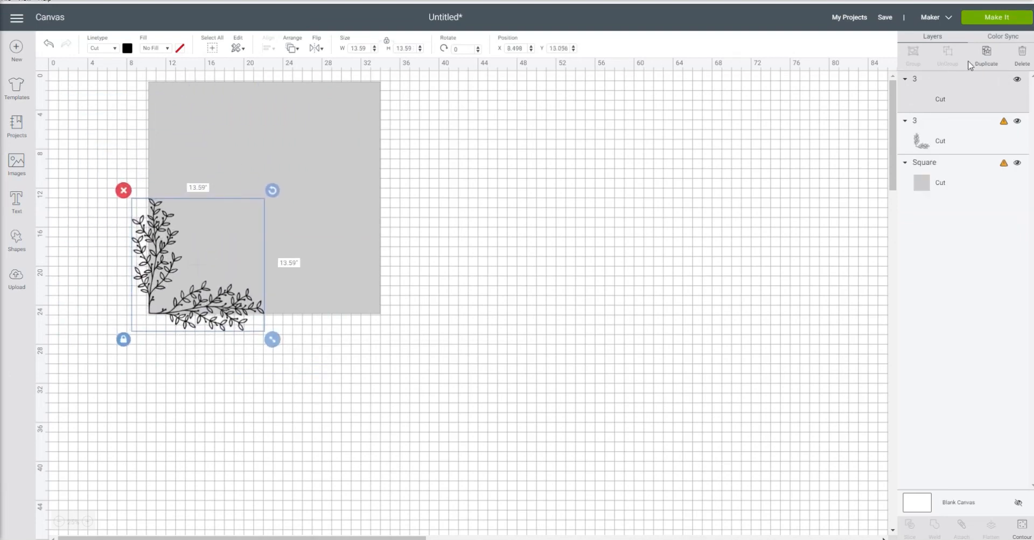
drag(279, 198, 129, 342)
click(267, 401)
drag(236, 257, 370, 114)
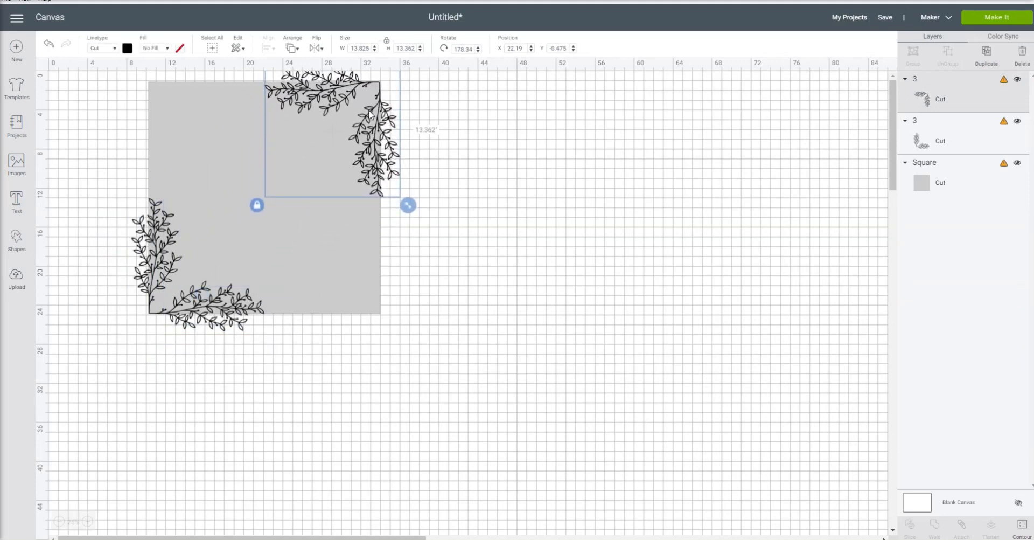
click(437, 366)
- Move the grey square and both leafy corners together further down the canvas
drag(106, 89, 437, 342)
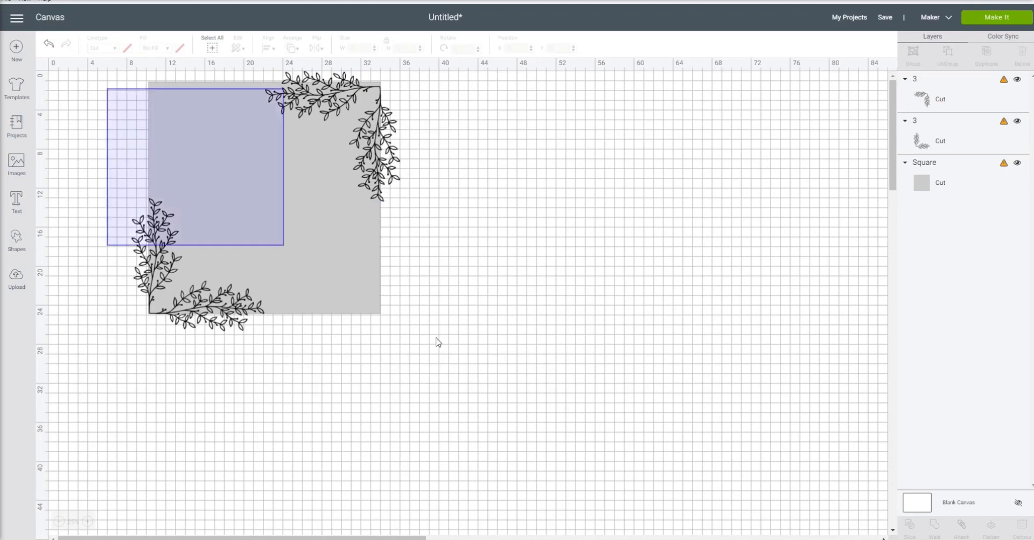
drag(311, 194, 323, 248)
click(501, 234)
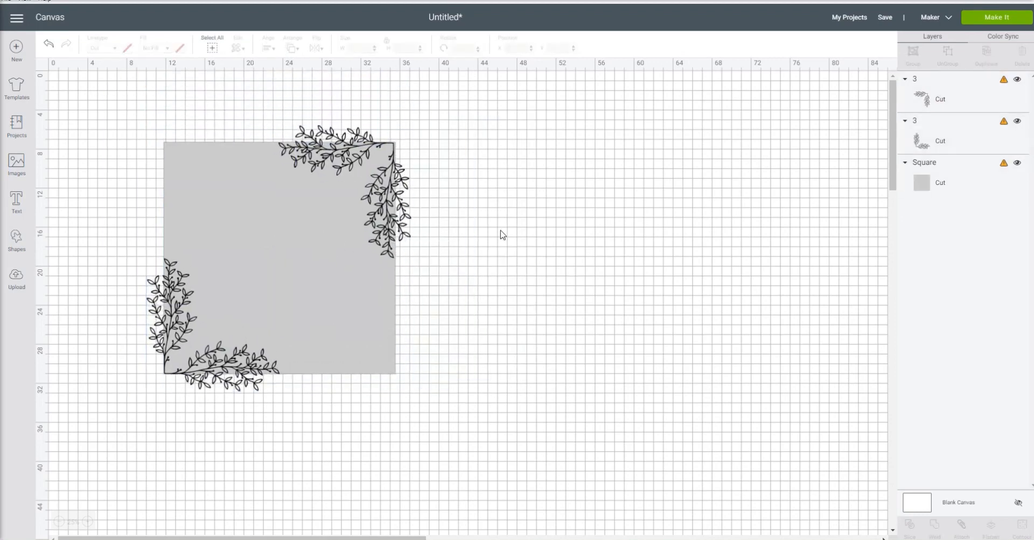
- Slice the upper-right leafy corner with the grey square and delete the leaf pieces that overhang the square
drag(405, 99, 358, 240)
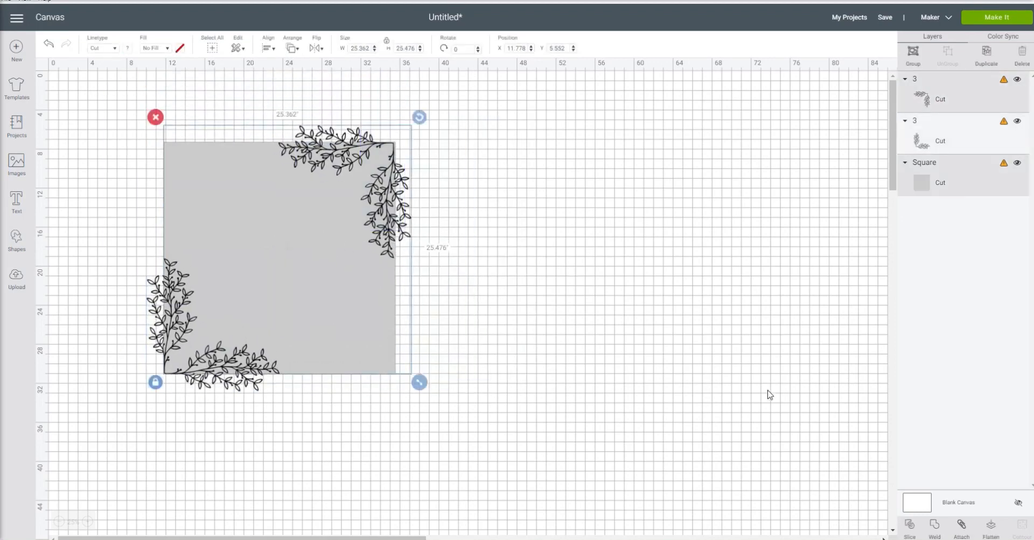
click(905, 525)
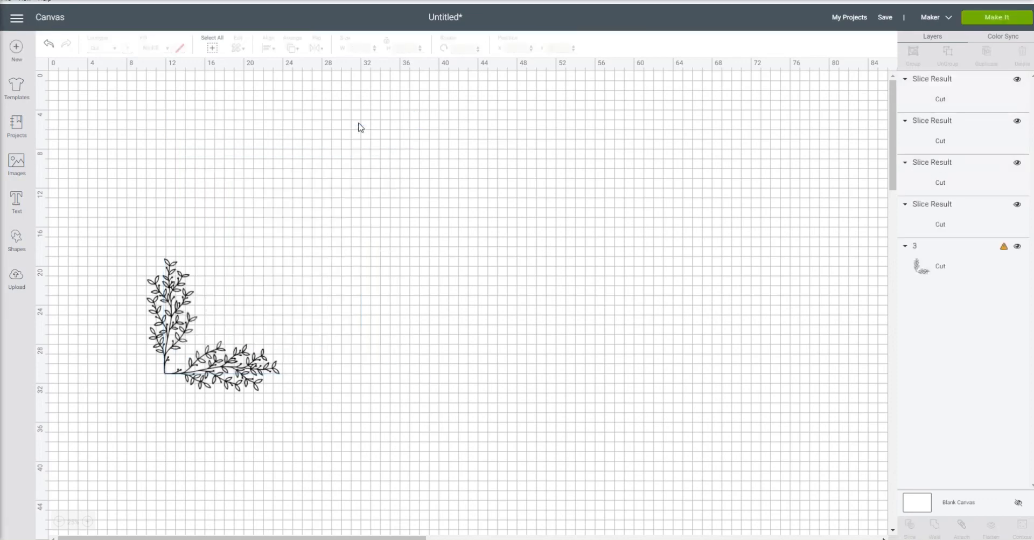
drag(354, 139, 507, 139)
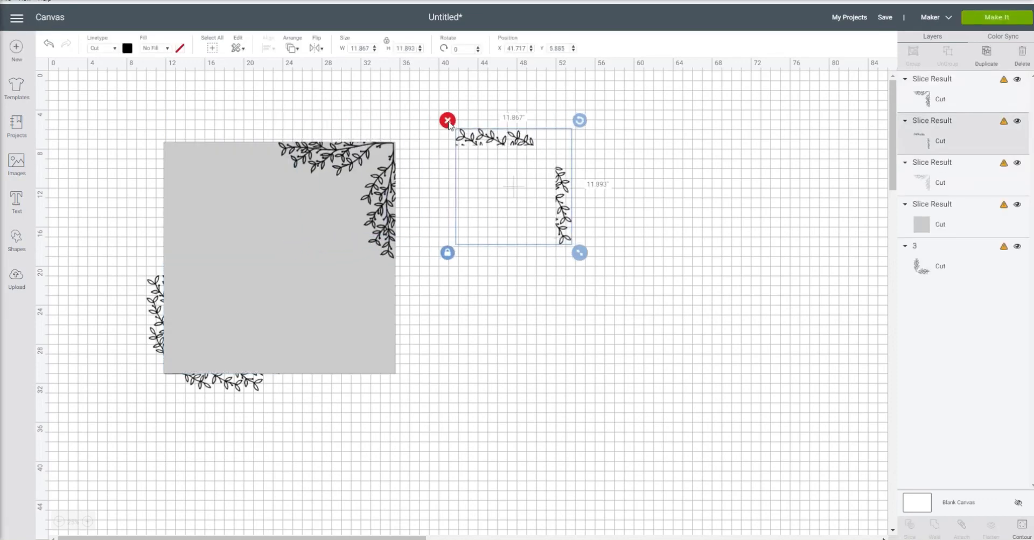
key(Delete)
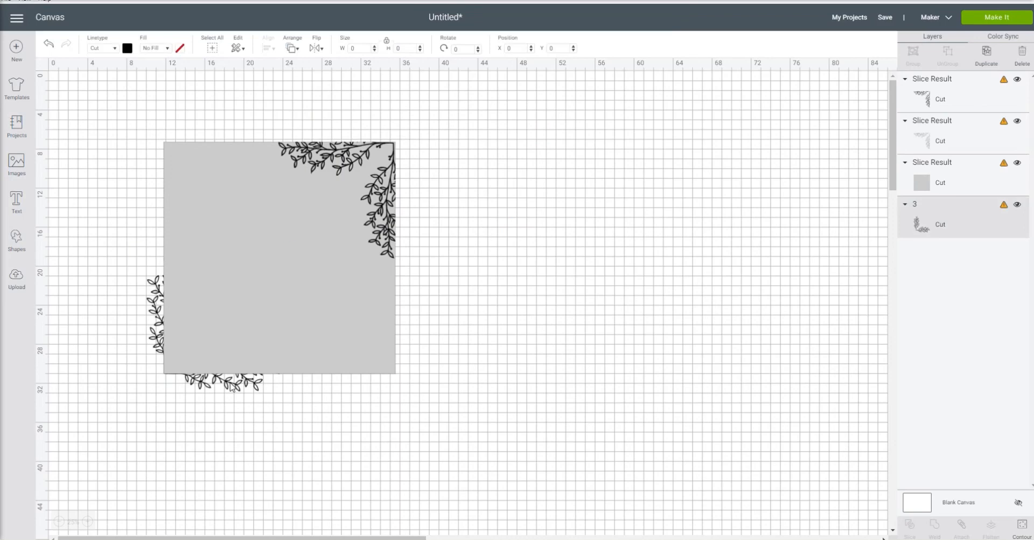
- Slice the lower-left leafy corner with the grey square and delete the leaf pieces outside the square
drag(279, 425, 169, 293)
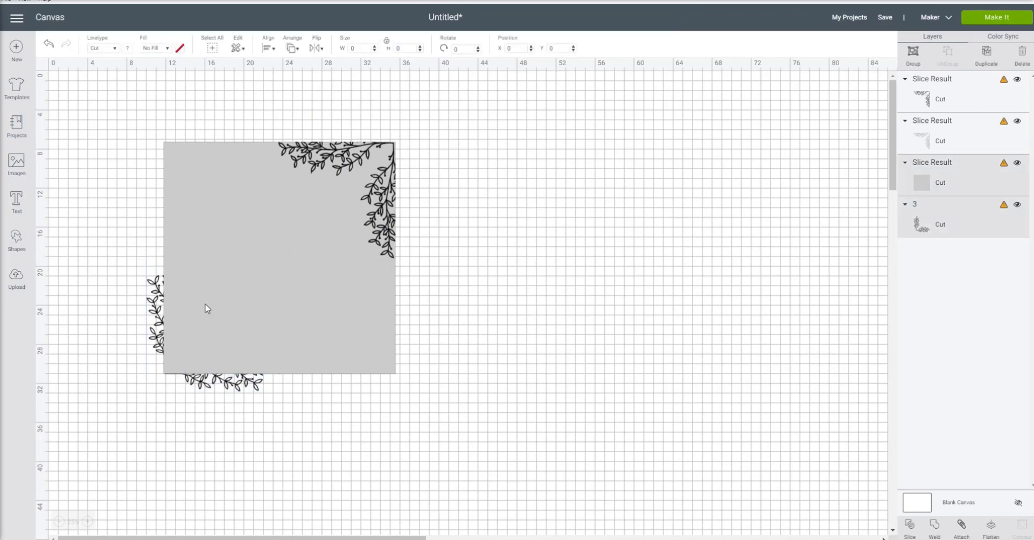
click(918, 531)
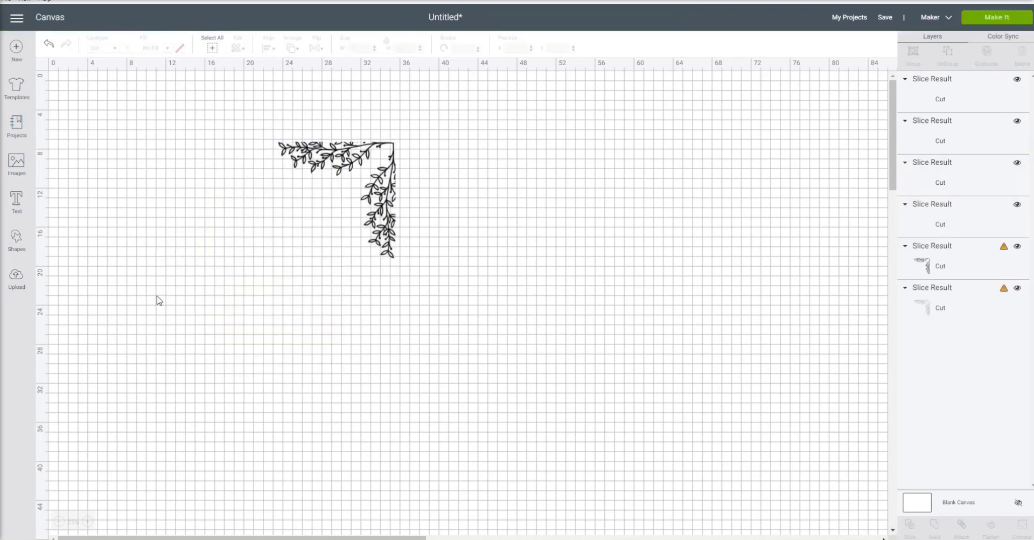
click(151, 294)
click(139, 267)
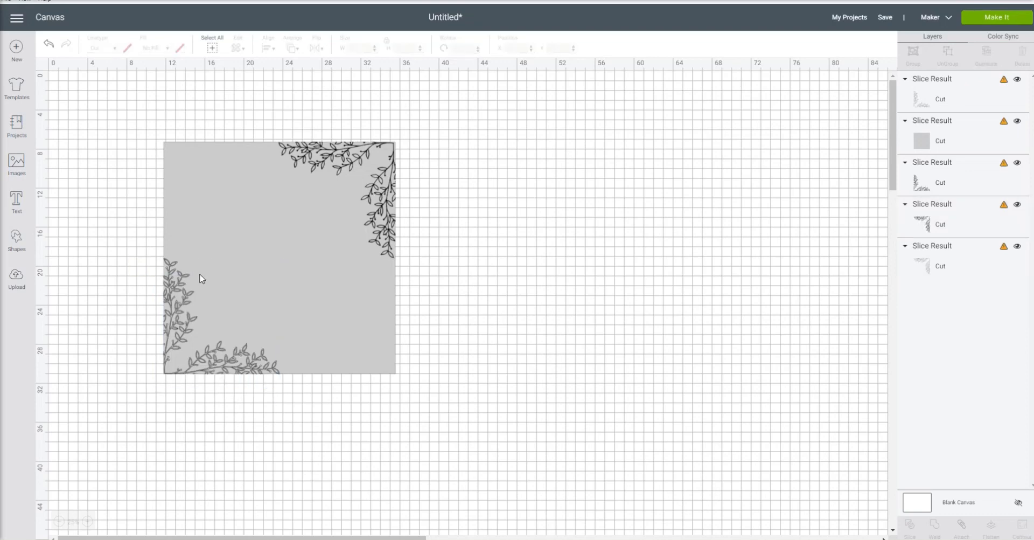
- Send the sliced grey square to the back of the layer order
click(250, 245)
click(298, 49)
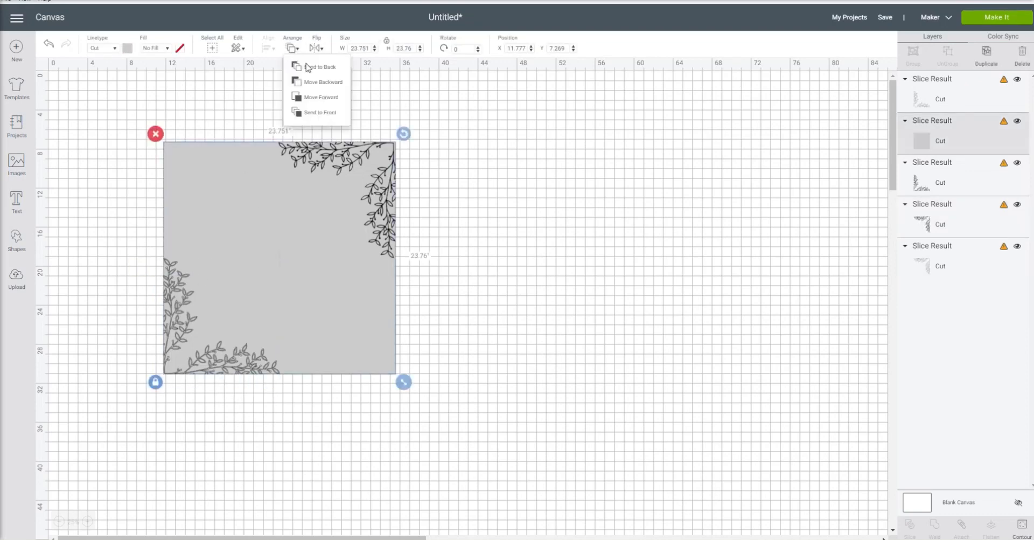
click(311, 69)
click(514, 200)
- Move the grey leaf piece off the square's lower-left corner and delete it
click(176, 310)
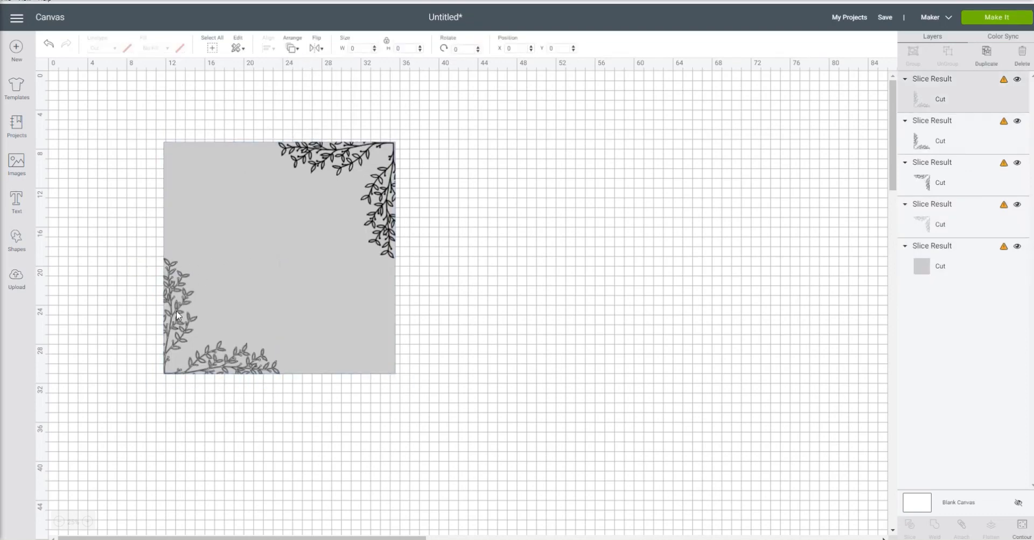
drag(178, 321, 621, 419)
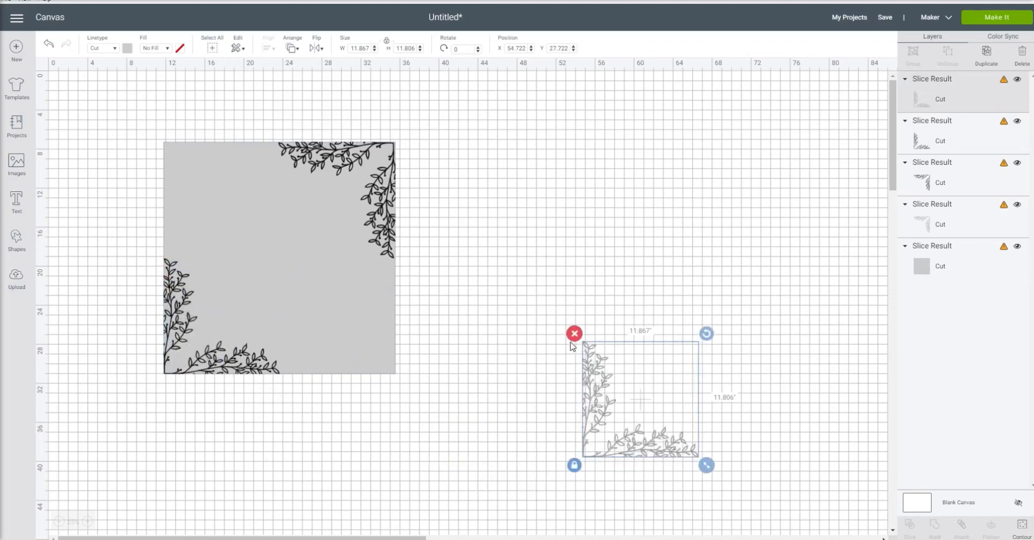
click(573, 330)
- Separate the two upper-right leaf pieces, return the black one to the square's corner and delete the grey one
click(381, 198)
drag(380, 198, 638, 253)
click(339, 158)
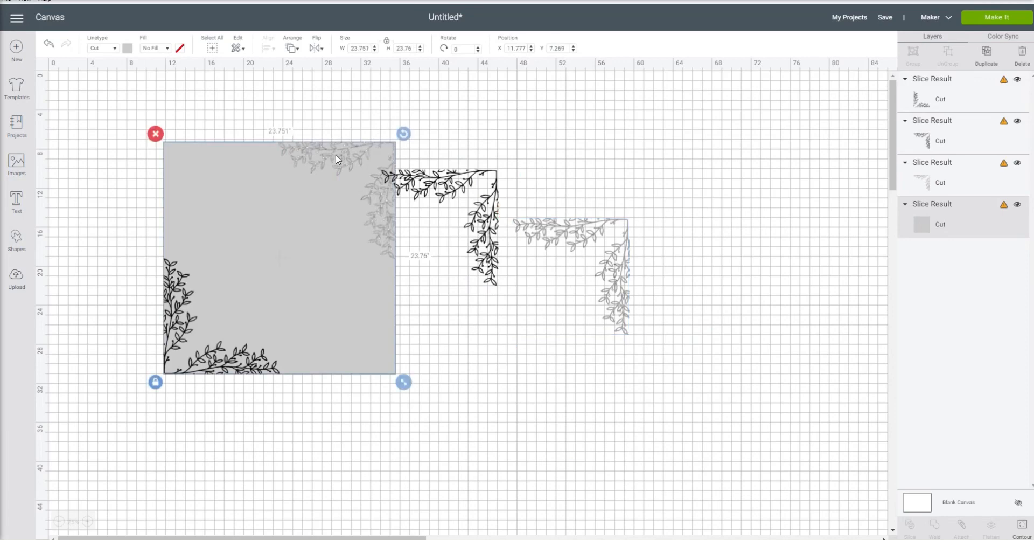
drag(494, 219, 393, 191)
click(560, 226)
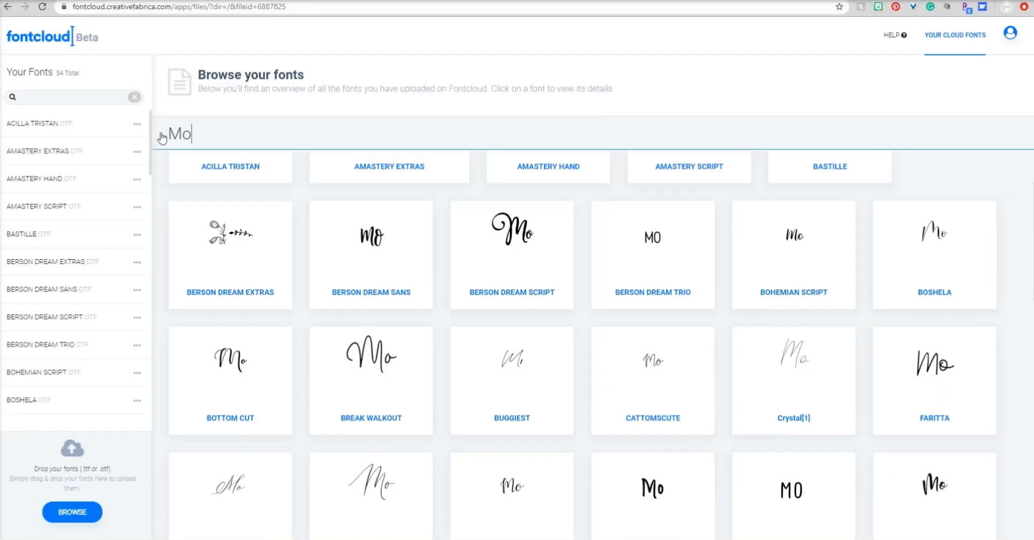
- In Fontcloud, preview the couple's names joined by "&" across the fonts, and open Berson Dream Script with the same preview text
text(rgan & Mac)
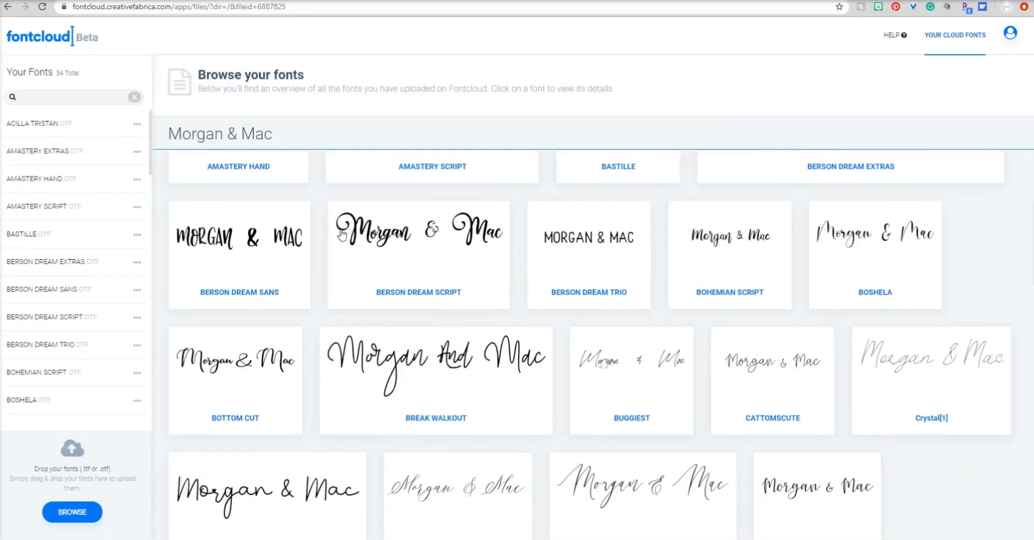
click(428, 228)
click(231, 140)
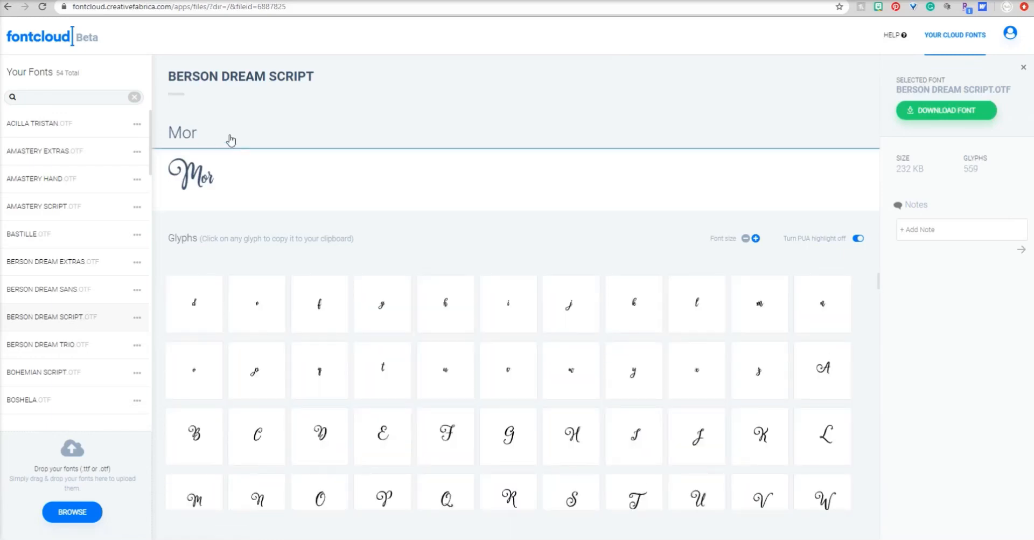
text(gan & Mac)
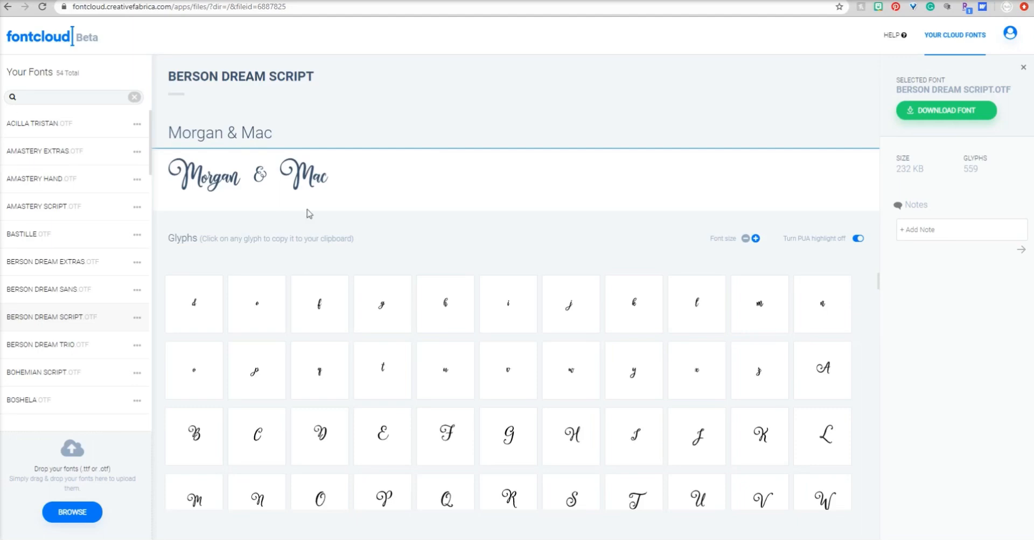
- Try the c glyph with a long curled tail as the last letter of the second name
scroll(535, 366, down, 4)
click(308, 133)
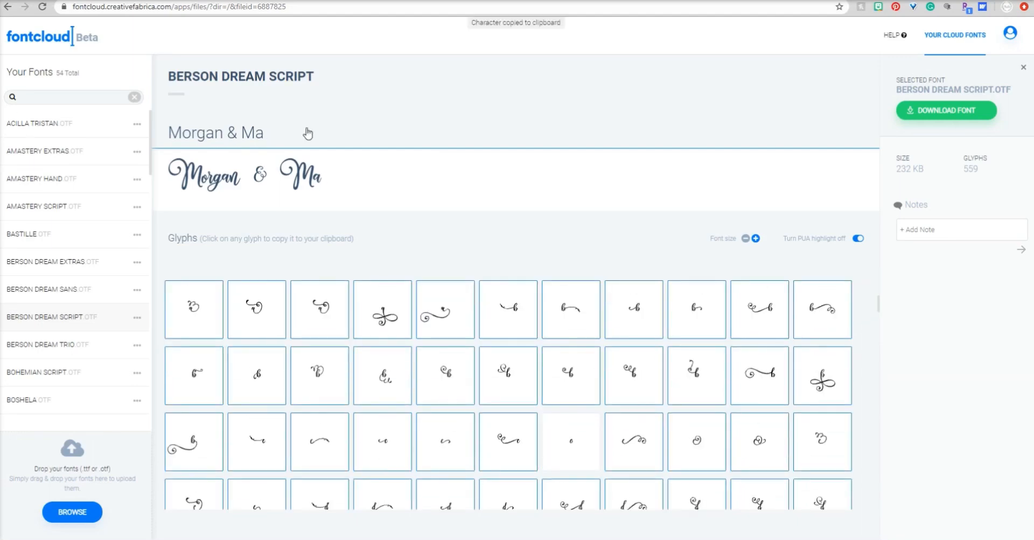
key(ctrl+v)
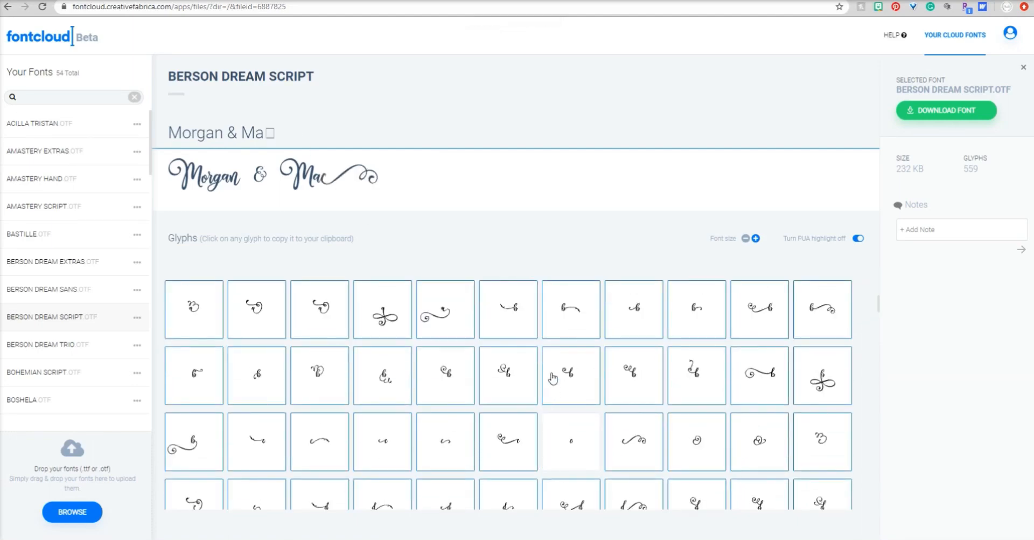
- Replace the second name's last letter with the c glyph that has a short curved tail
scroll(620, 464, down, 1)
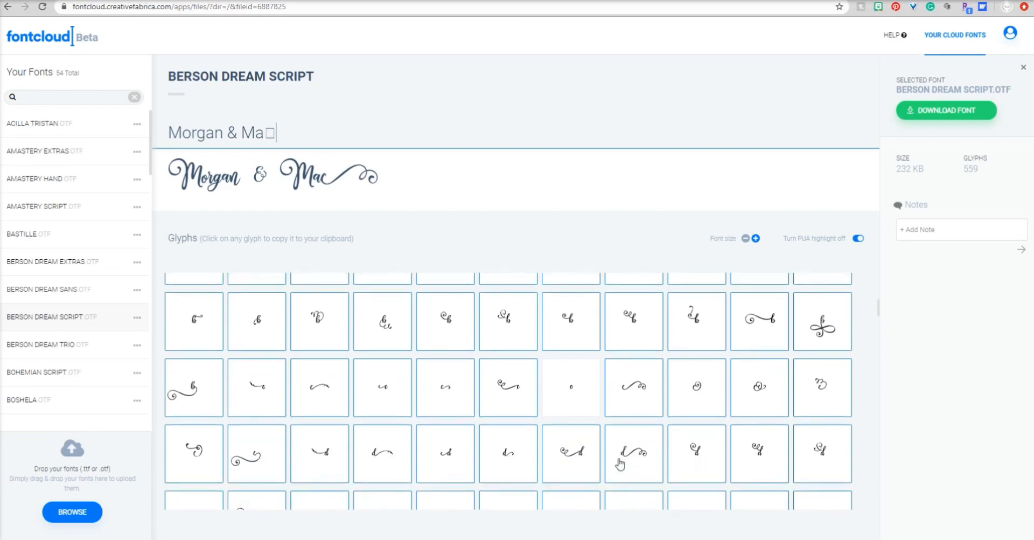
click(452, 406)
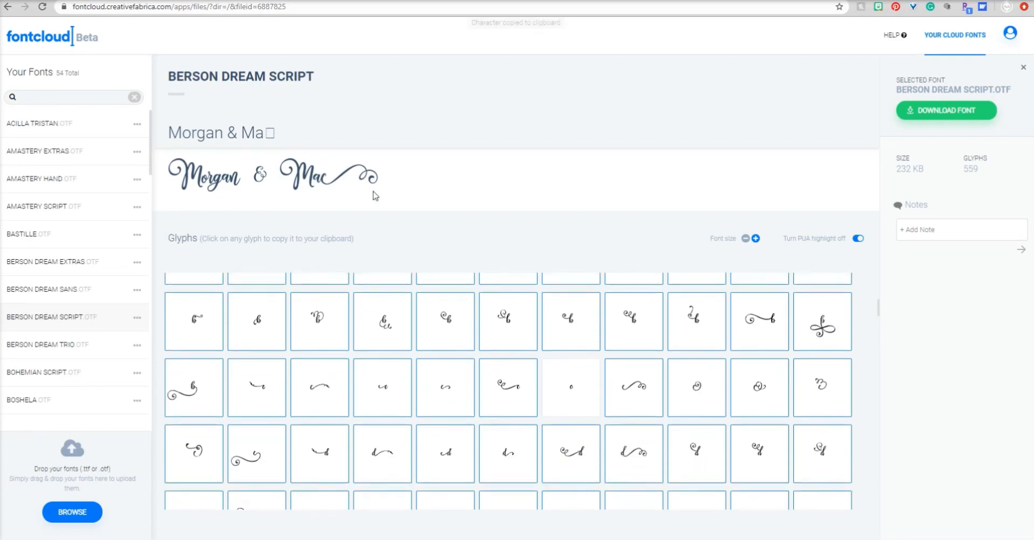
click(298, 132)
key(BackSpace)
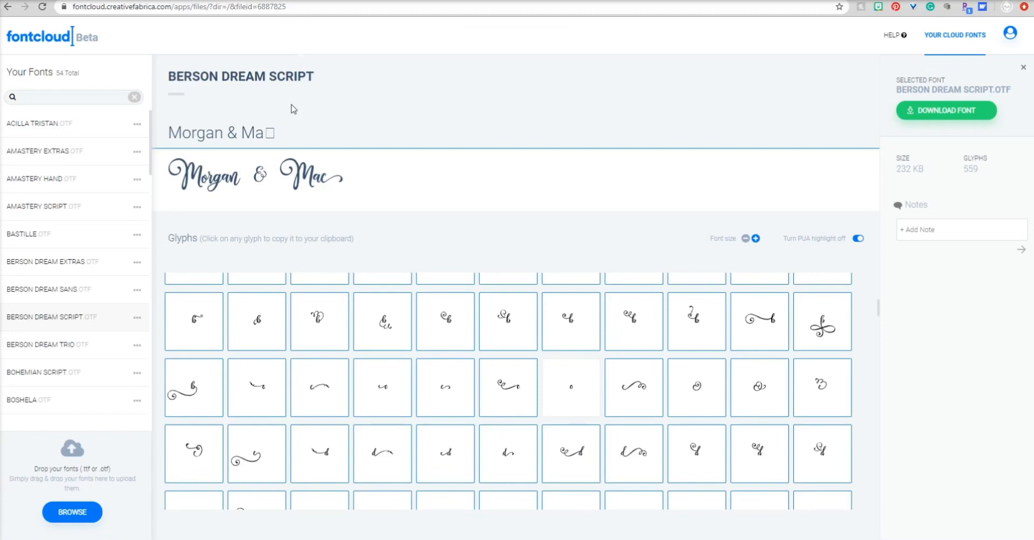
- Replace the last letter of the first name with the n glyph that ends in a large spiral loop
scroll(621, 379, down, 5)
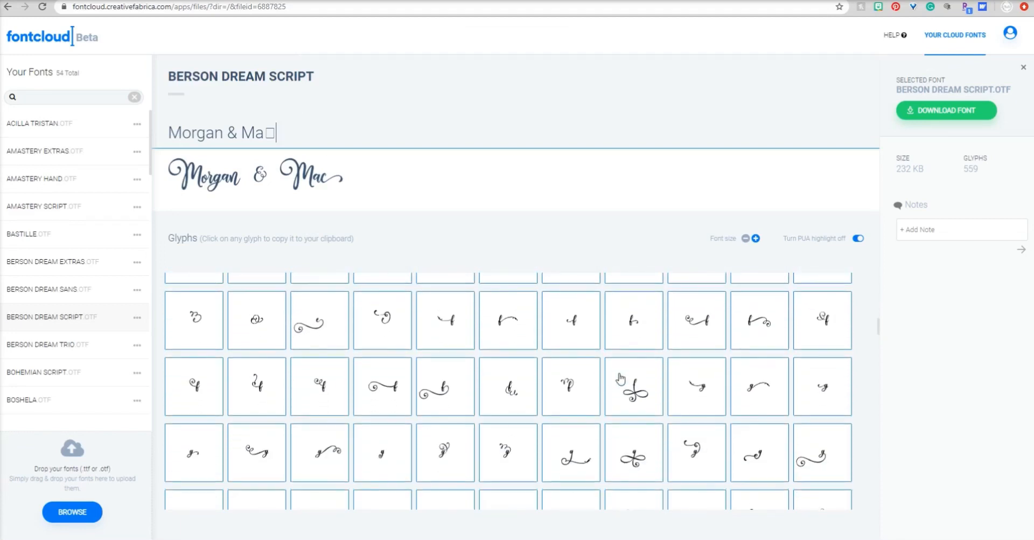
scroll(620, 378, down, 4)
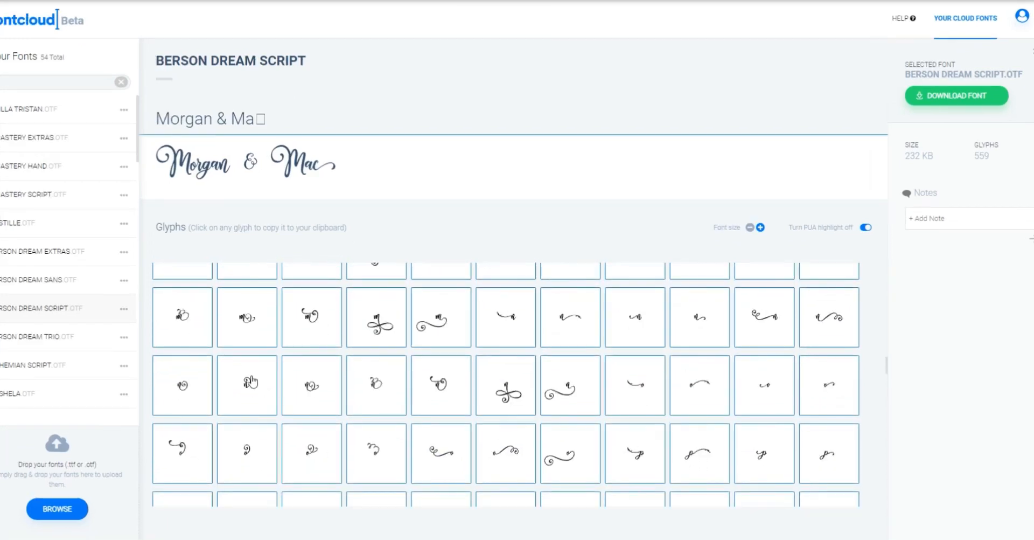
click(249, 378)
click(223, 137)
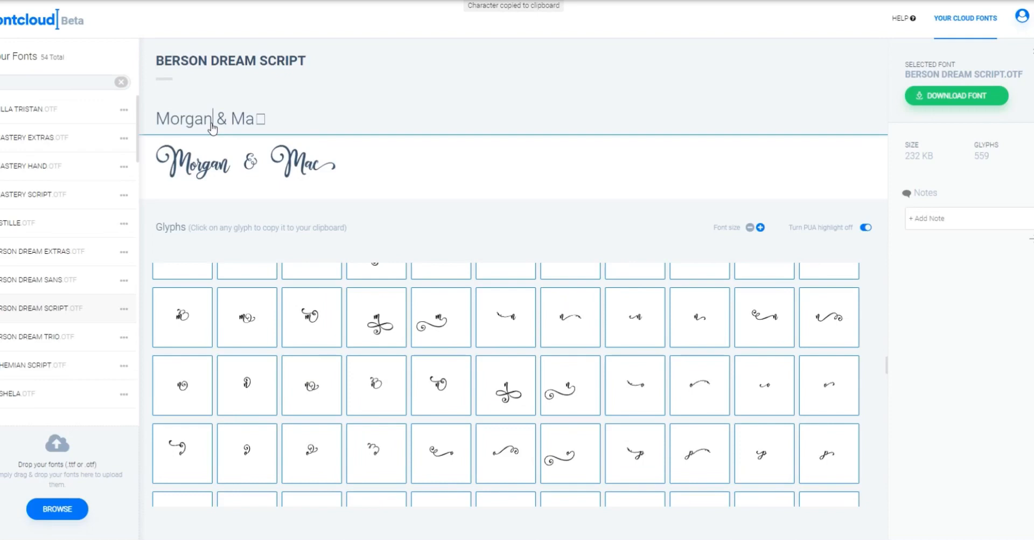
key(BackSpace)
key(ctrl+v)
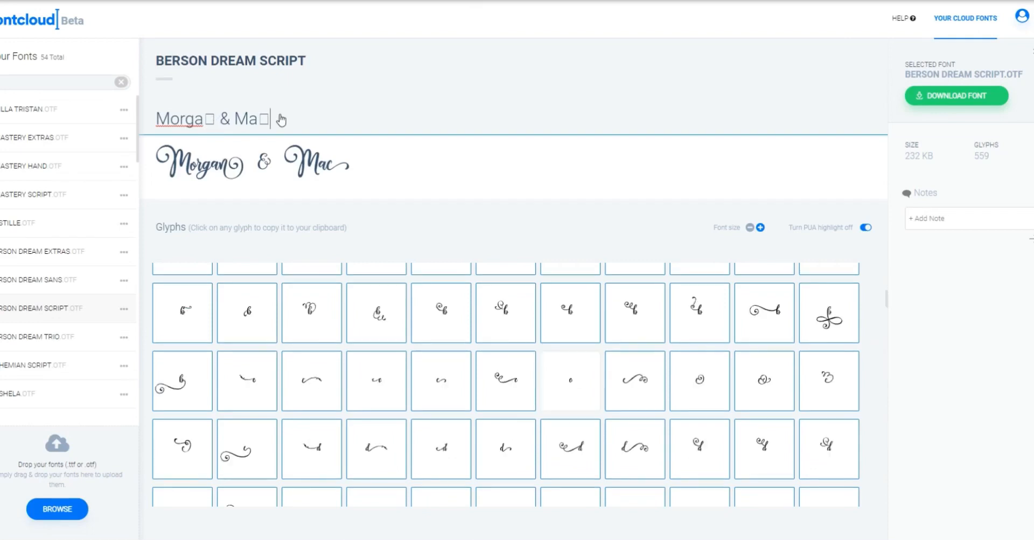
- Copy the names with their swash glyphs and paste them into a new text object in Cricut Design Space
drag(290, 126, 121, 112)
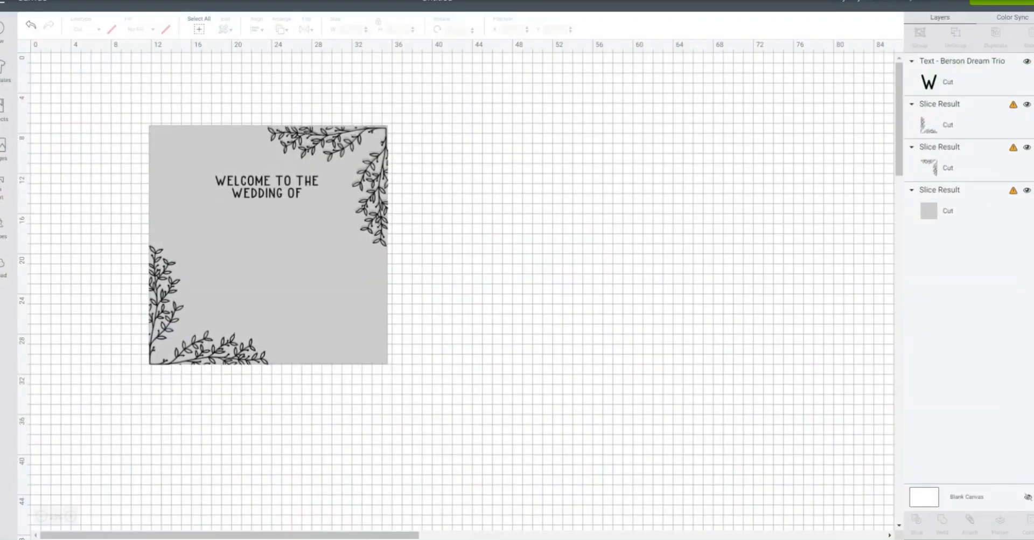
click(4, 187)
key(ctrl+v)
- Set the names text to the Berson Dream Script font and enlarge it to about 41.5 inches wide below the square
click(71, 59)
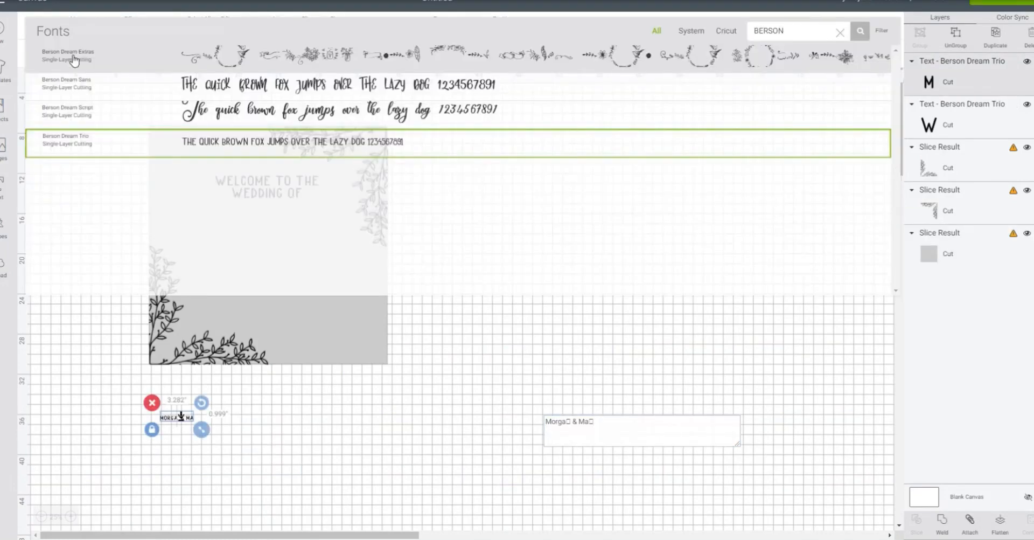
click(218, 115)
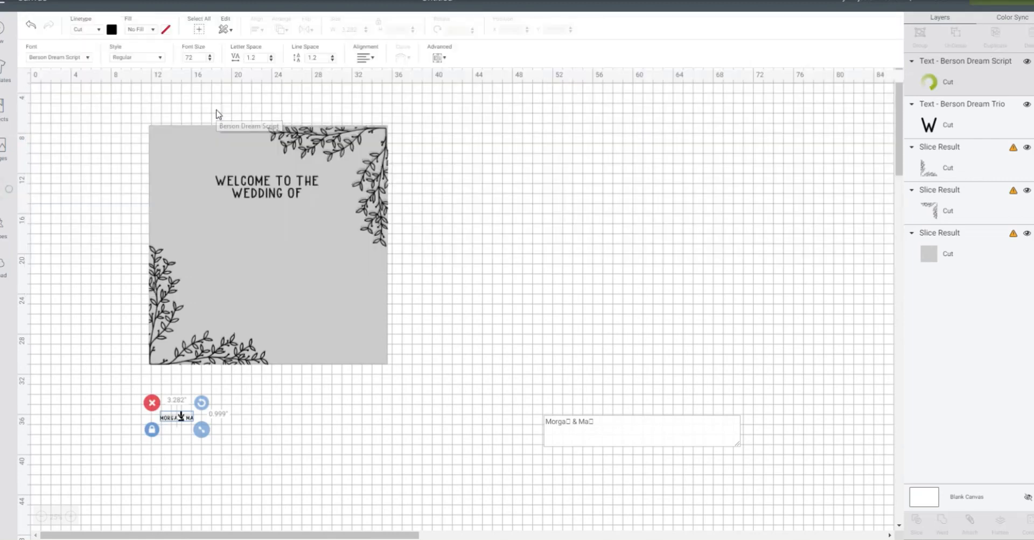
drag(360, 475, 594, 502)
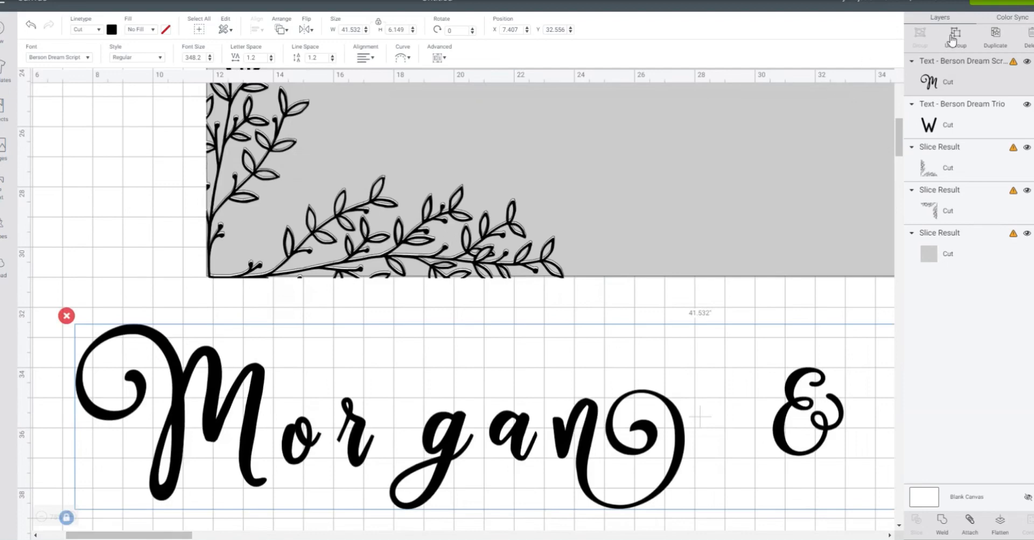
- Ungroup the names text, close up the first name's letters until they overlap, and weld them into one shape
click(952, 38)
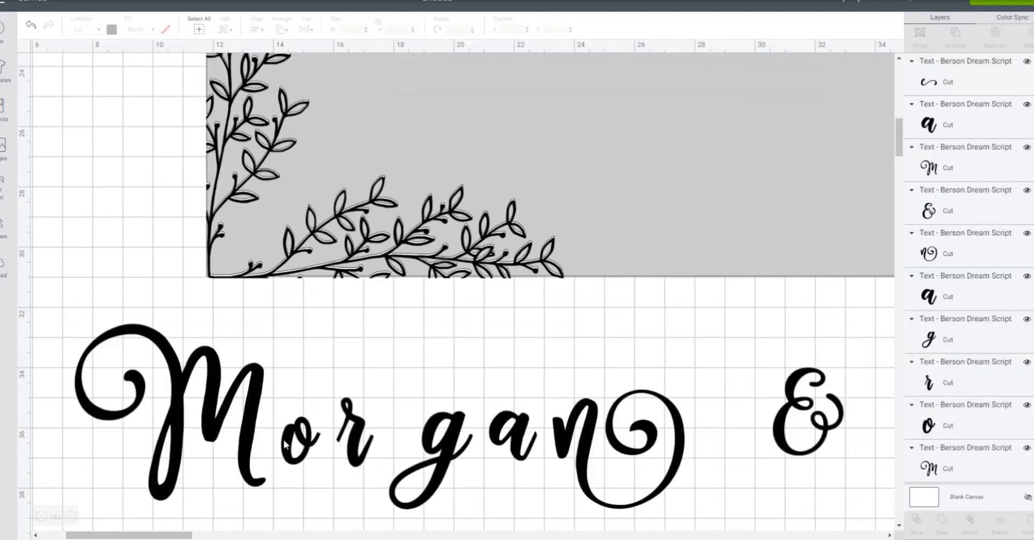
drag(307, 449, 325, 450)
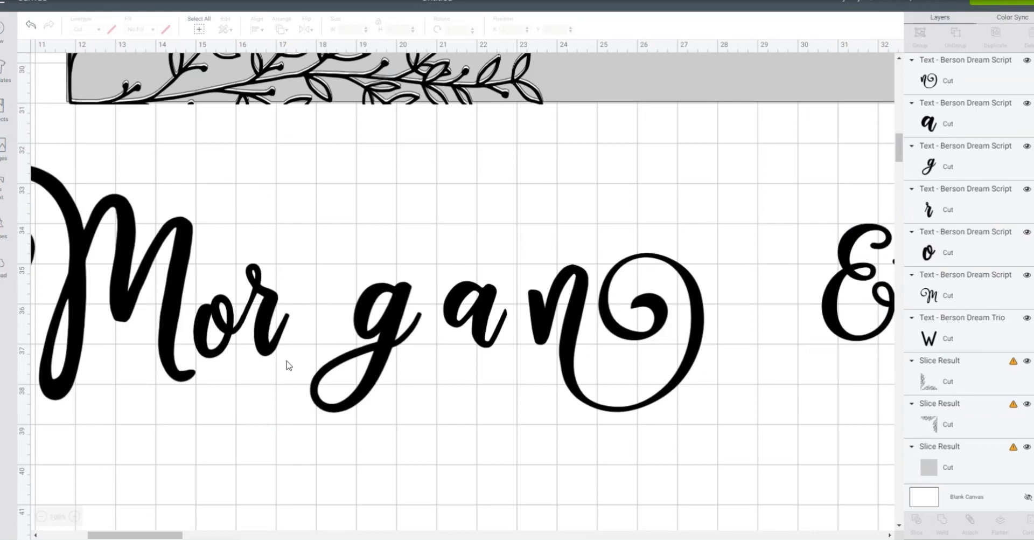
drag(375, 327, 313, 331)
drag(475, 312, 374, 331)
drag(539, 324, 388, 336)
click(323, 417)
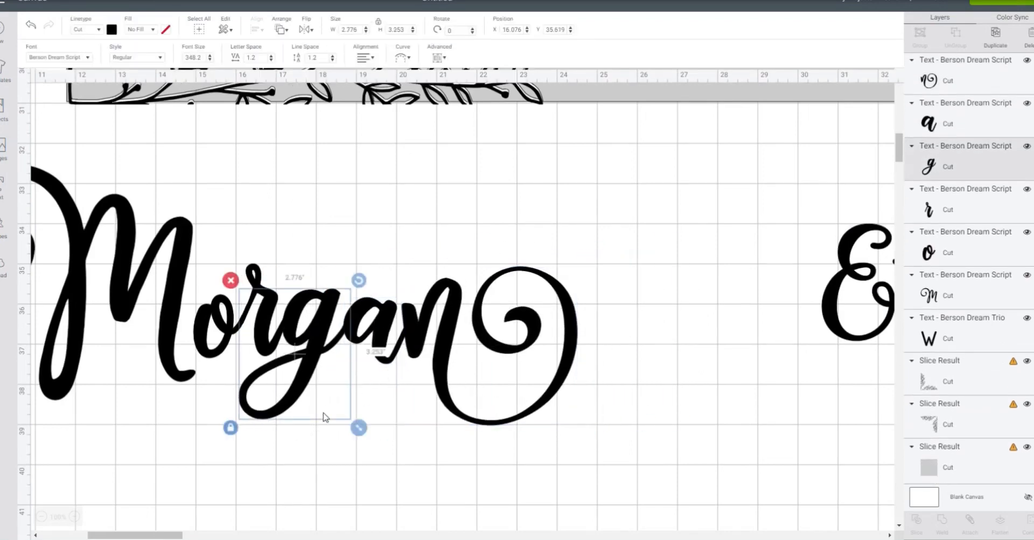
drag(537, 449, 95, 280)
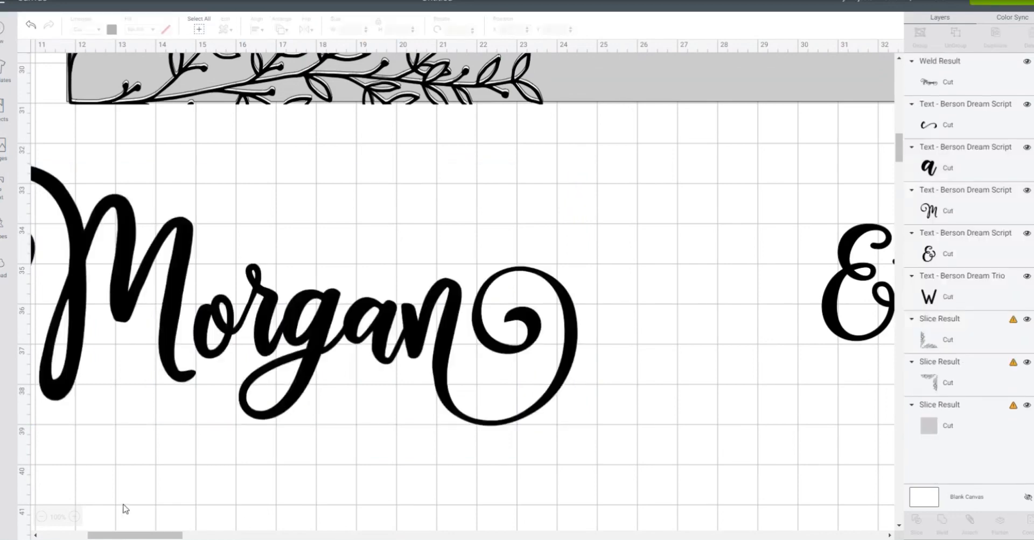
- Close up the letters of the second name until they overlap and weld them into one shape
click(41, 516)
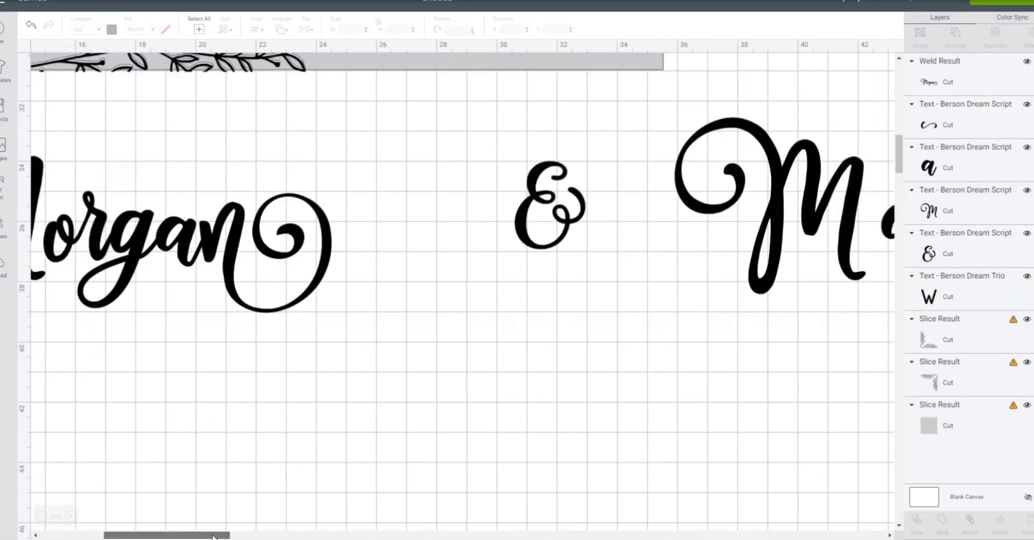
scroll(443, 217, right, 10)
click(443, 218)
drag(356, 226, 392, 227)
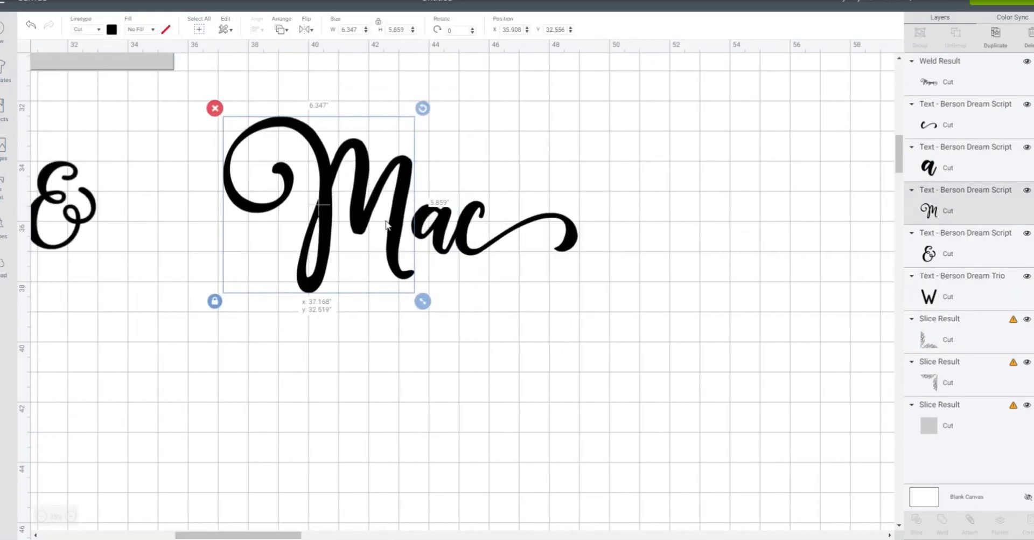
drag(580, 304, 334, 183)
click(942, 522)
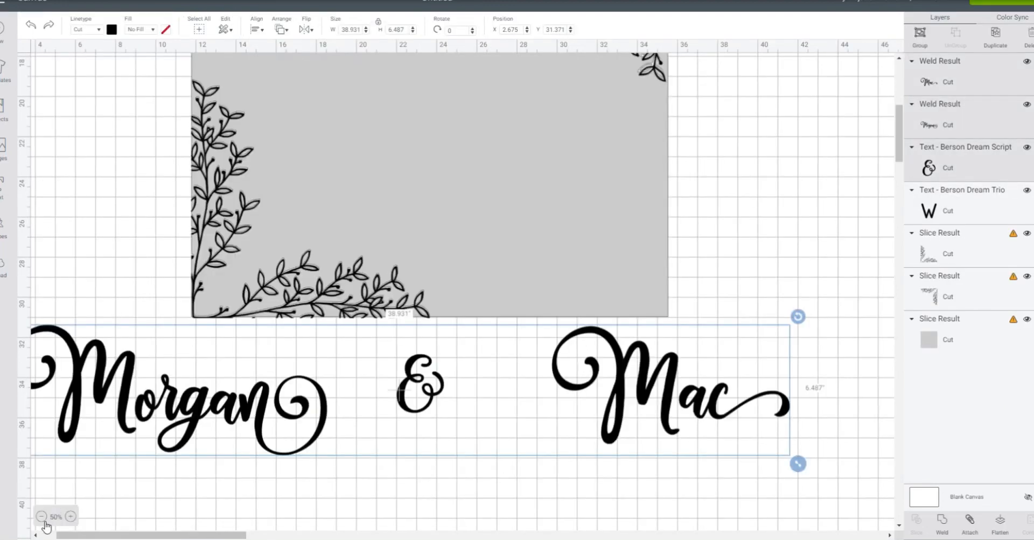
- Stack the first name, the ampersand and the second name on the grey square below the welcome text
click(41, 517)
scroll(131, 430, up, 1)
drag(372, 404, 278, 305)
click(472, 308)
click(445, 280)
drag(395, 233, 298, 252)
click(477, 267)
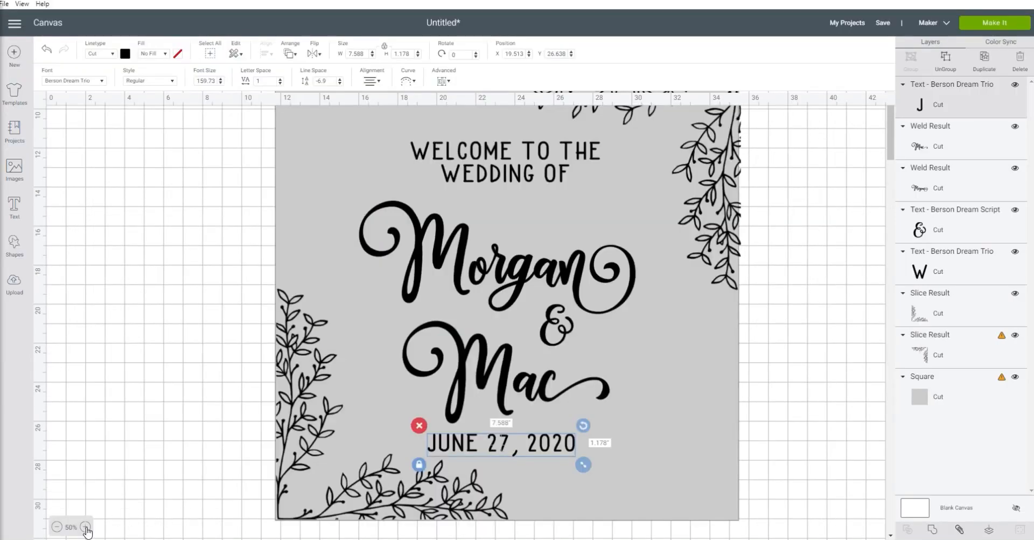
- Change the font of the "JUNE 27, 2020" text to LS Olive 04 Hand
click(85, 527)
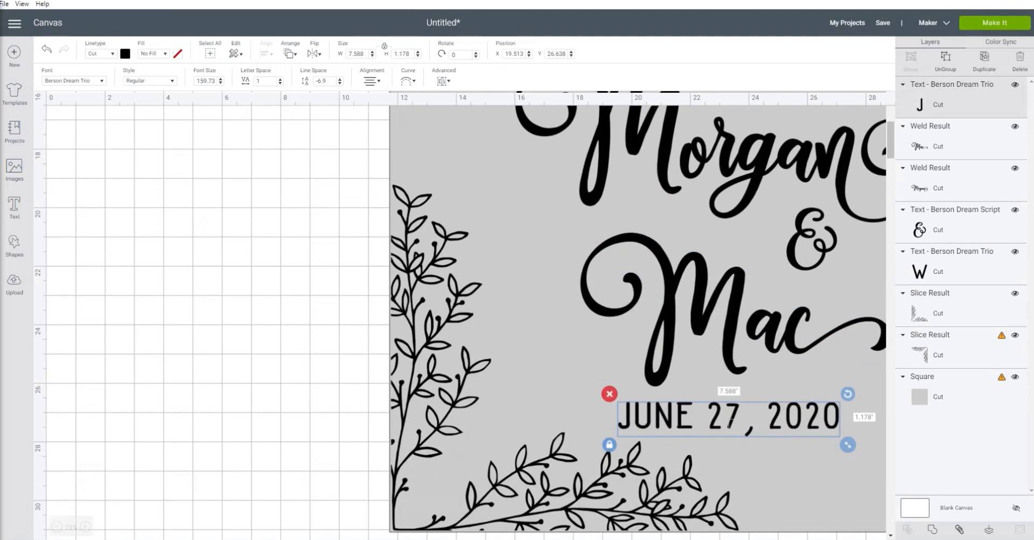
scroll(463, 315, right, 5)
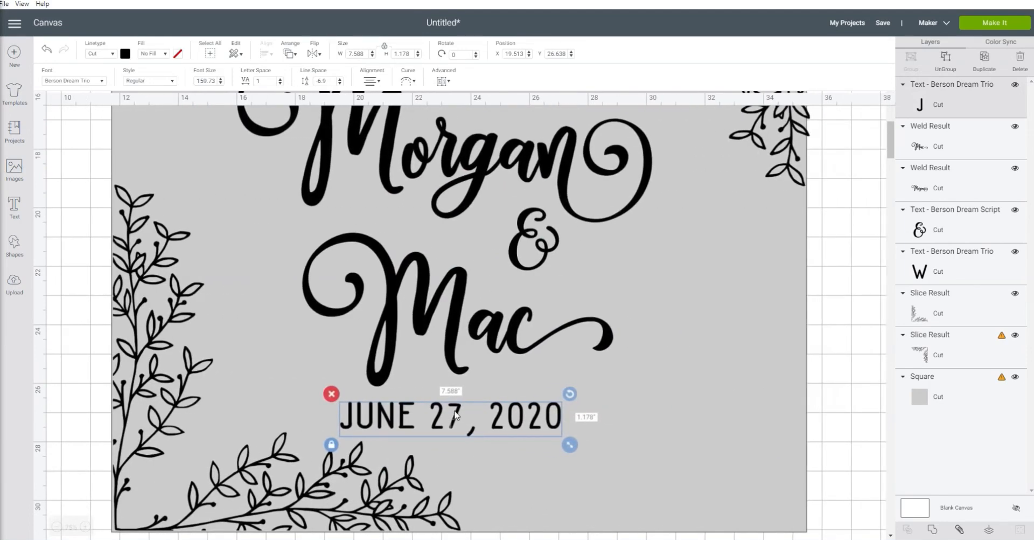
click(773, 55)
text(OLIVE)
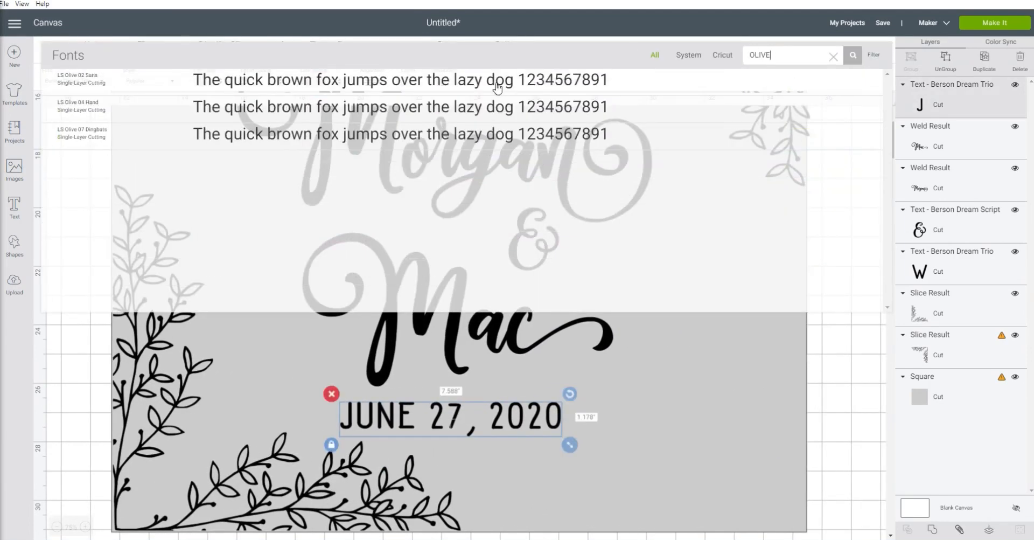
click(347, 108)
- Shrink the date text to a font size of about 108 and set its letter spacing to 2.3
drag(646, 465, 550, 446)
click(280, 79)
click(280, 79)
click(281, 78)
click(280, 79)
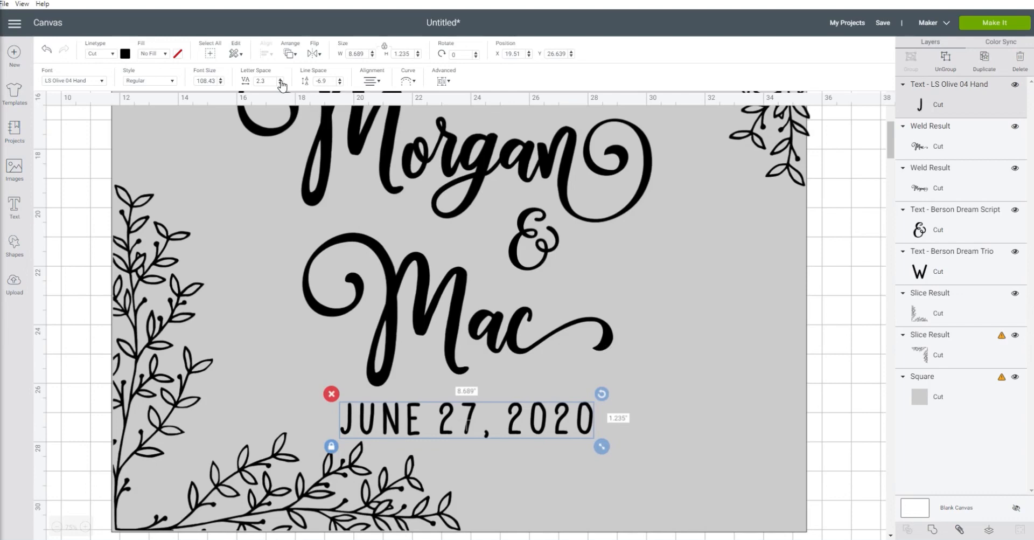
- Move the "WELCOME TO THE WEDDING OF" text off the square, copy its wording and delete the text object
click(57, 528)
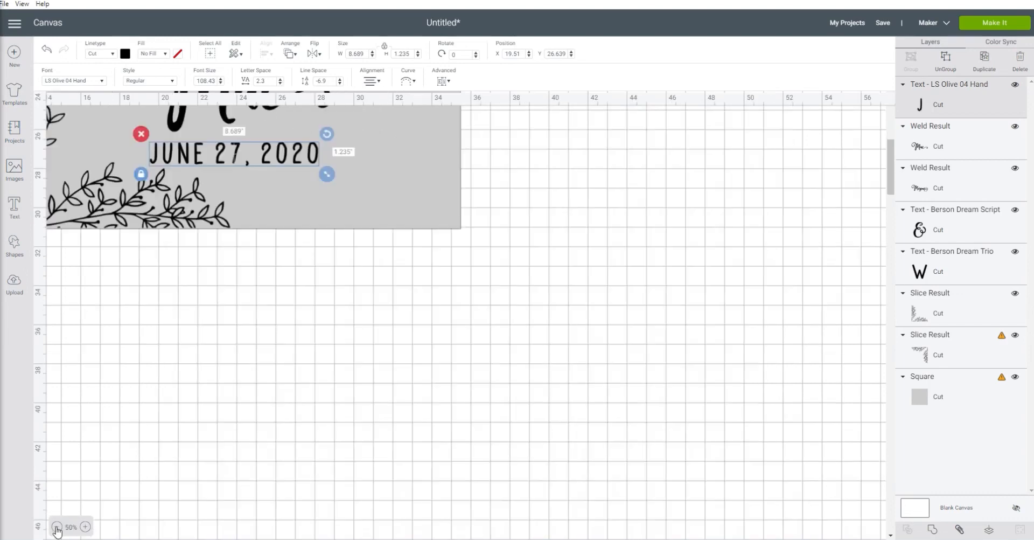
scroll(106, 477, up, 6)
click(57, 527)
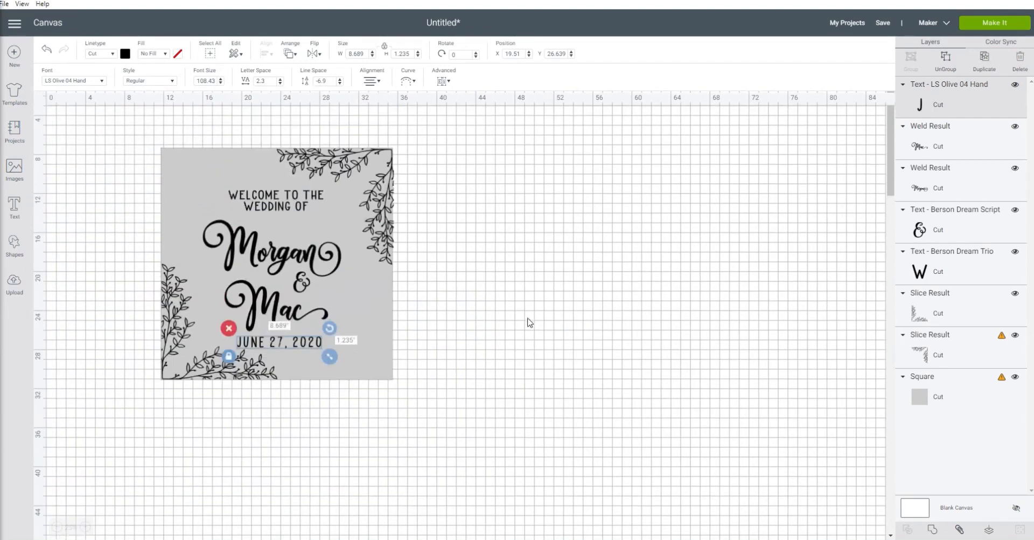
click(532, 339)
click(294, 201)
click(255, 196)
drag(255, 199, 452, 311)
click(275, 342)
click(486, 322)
double_click(486, 321)
key(ctrl+a)
key(BackSpace)
- Duplicate the date text and move one copy to the empty canvas beside the grey square
click(305, 342)
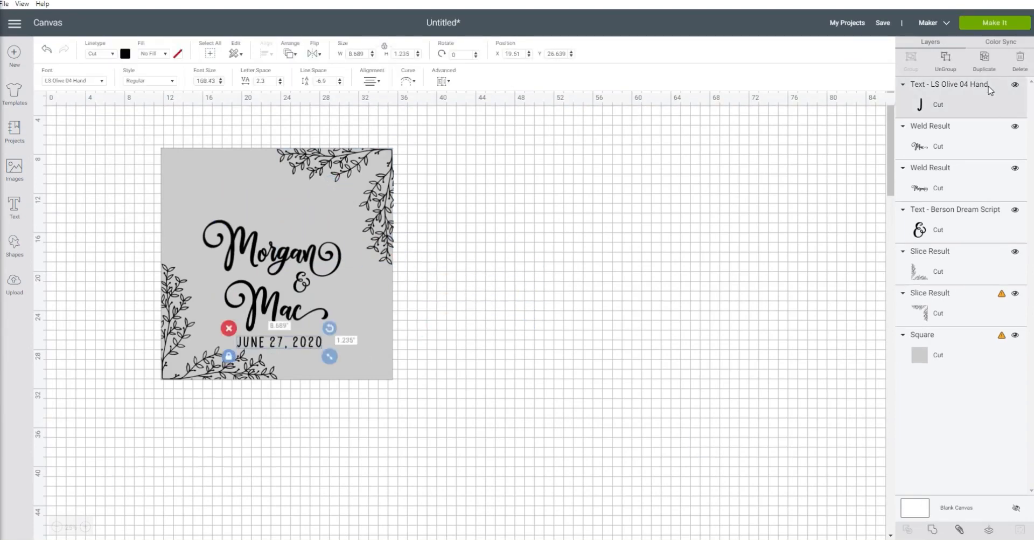
click(984, 61)
drag(291, 344, 522, 370)
- Replace the wording of the date copy beside the square with "WELCOME TO THE WEDDING OF" on two lines
click(522, 370)
double_click(525, 375)
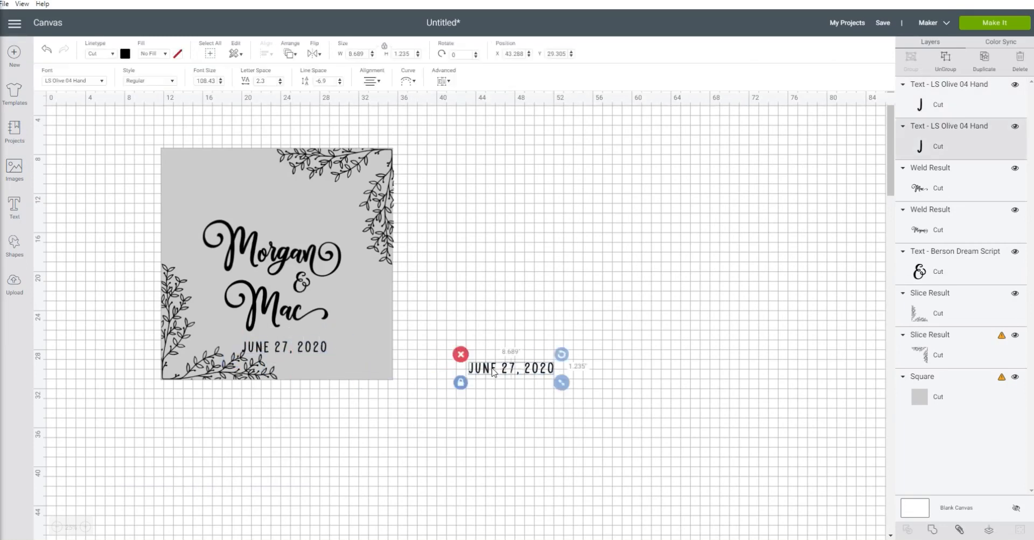
key(ctrl+v)
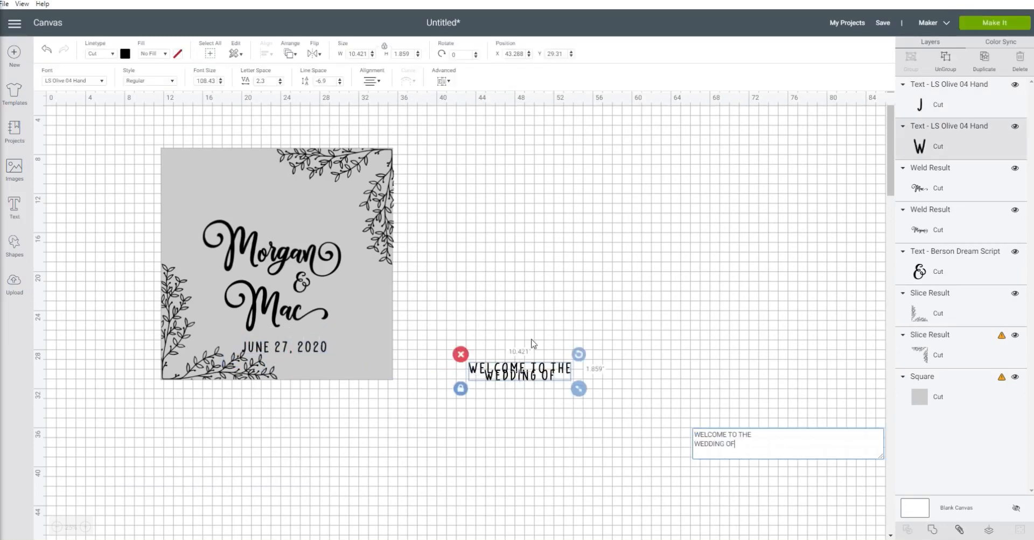
- Set the line spacing of the new welcome text to -3.3
click(340, 80)
click(341, 80)
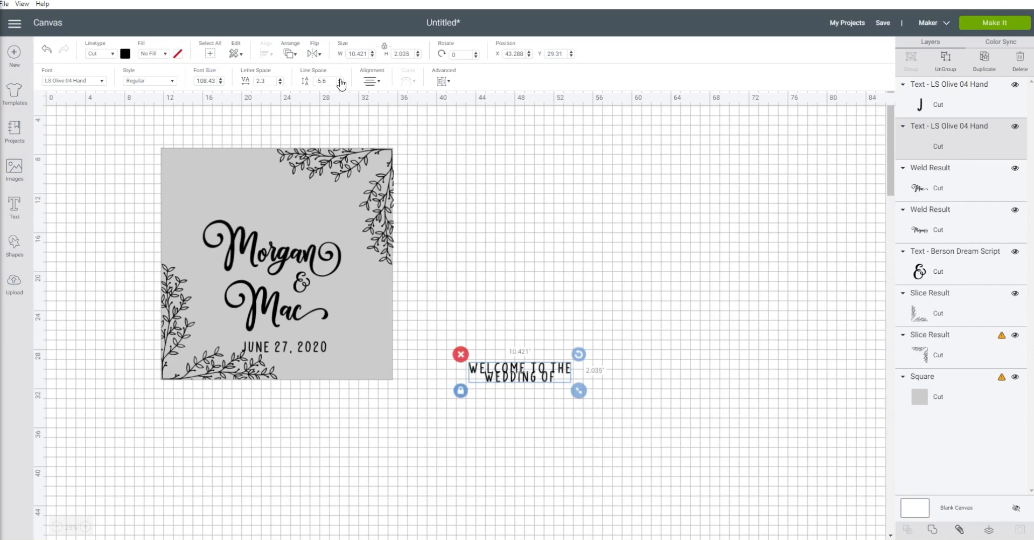
click(341, 80)
click(340, 79)
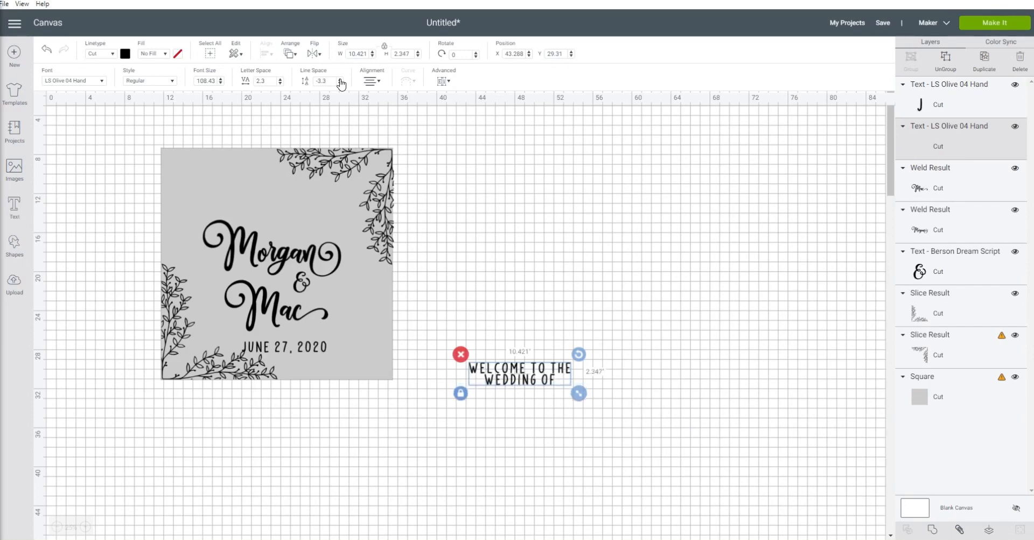
- Place the "WELCOME TO THE WEDDING OF" text on the grey square above the upper name and shrink it slightly
click(340, 79)
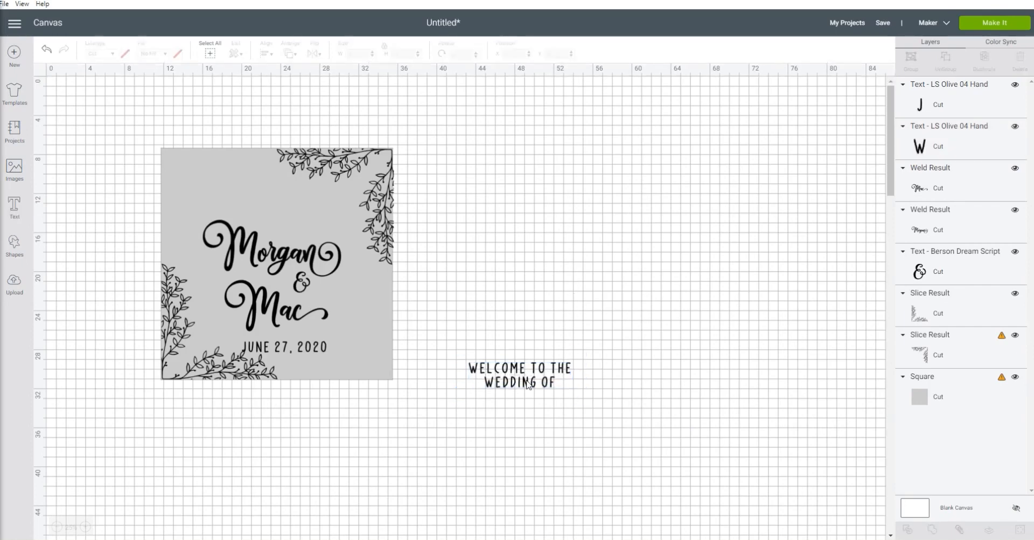
drag(520, 374, 272, 200)
drag(331, 221, 310, 220)
- Center the welcome text, names and date horizontally on the grey square
drag(133, 183, 290, 216)
click(267, 53)
click(280, 102)
drag(331, 401, 326, 347)
click(267, 53)
click(283, 103)
click(366, 418)
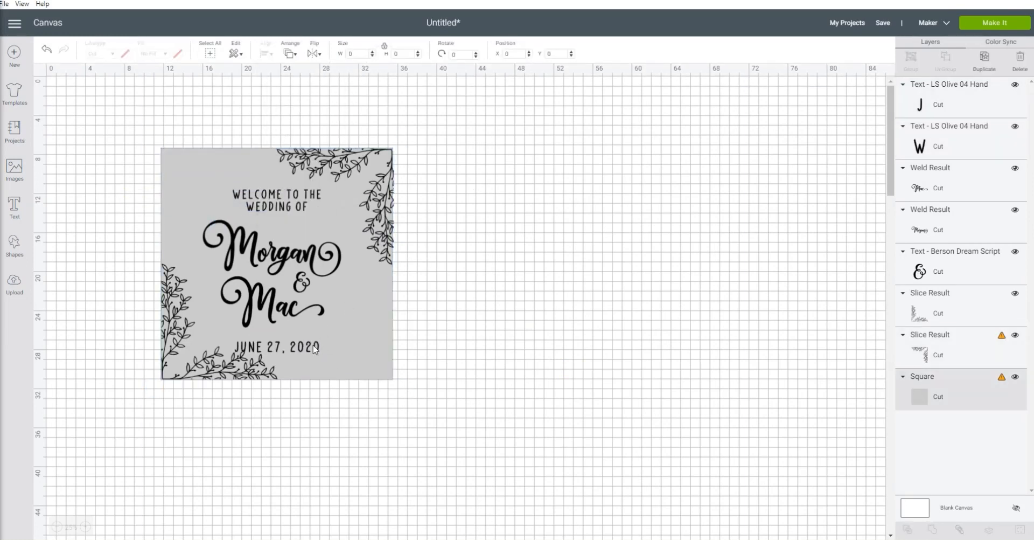
- Nudge the date text up slightly so it sits closer beneath the lower name
click(280, 350)
key(Up)
key(Up)
key(Up)
key(Up)
key(Up)
key(Up)
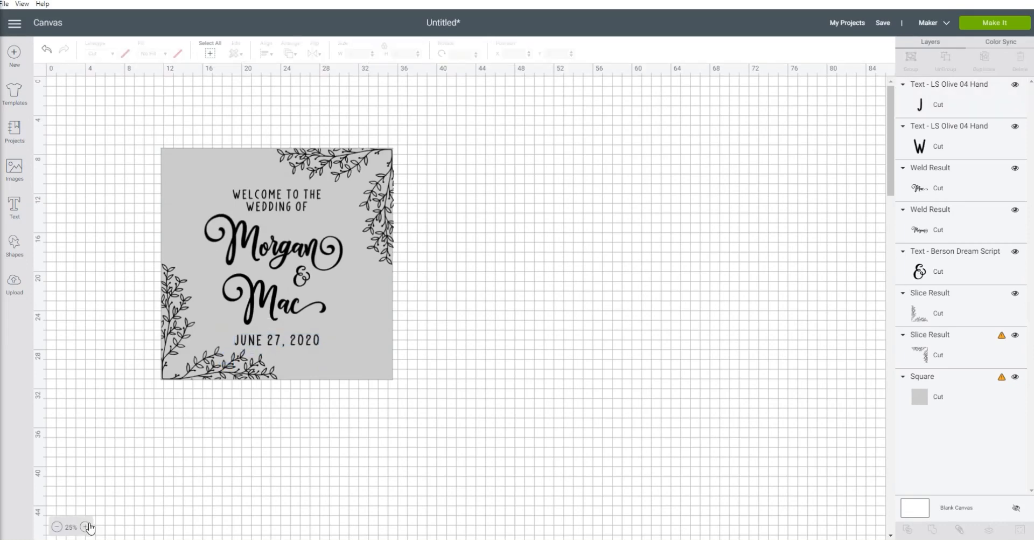
click(87, 526)
scroll(217, 369, down, 4)
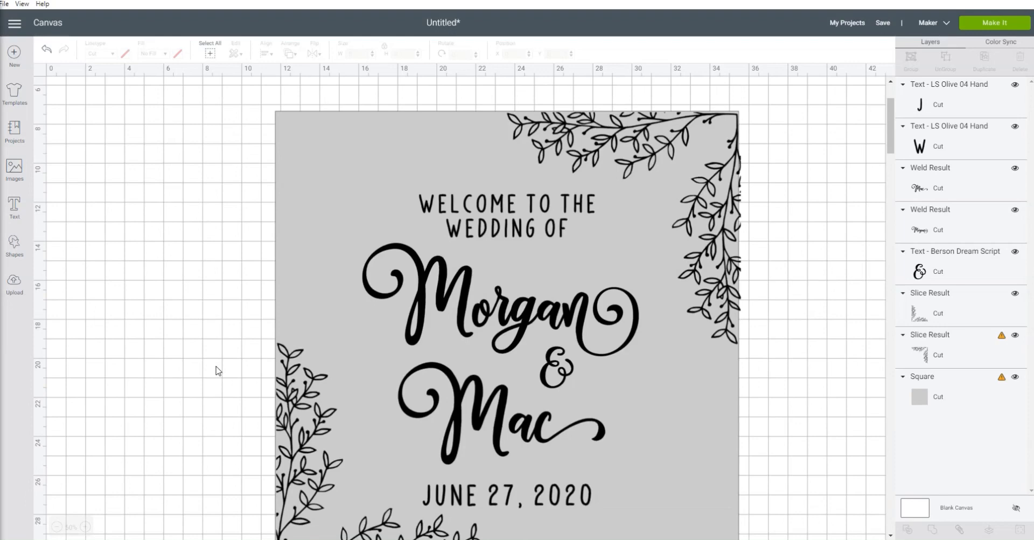
scroll(217, 370, down, 2)
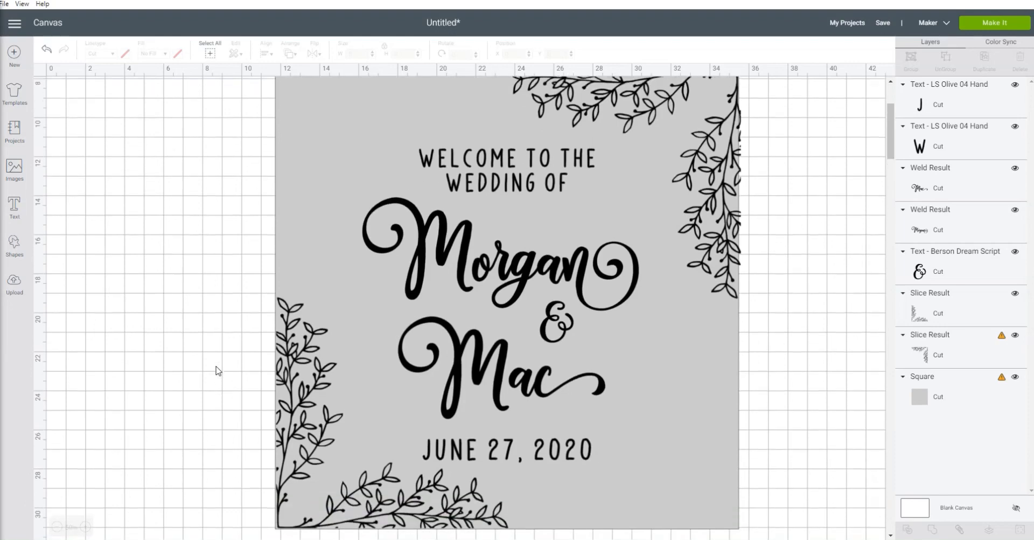
scroll(217, 371, up, 1)
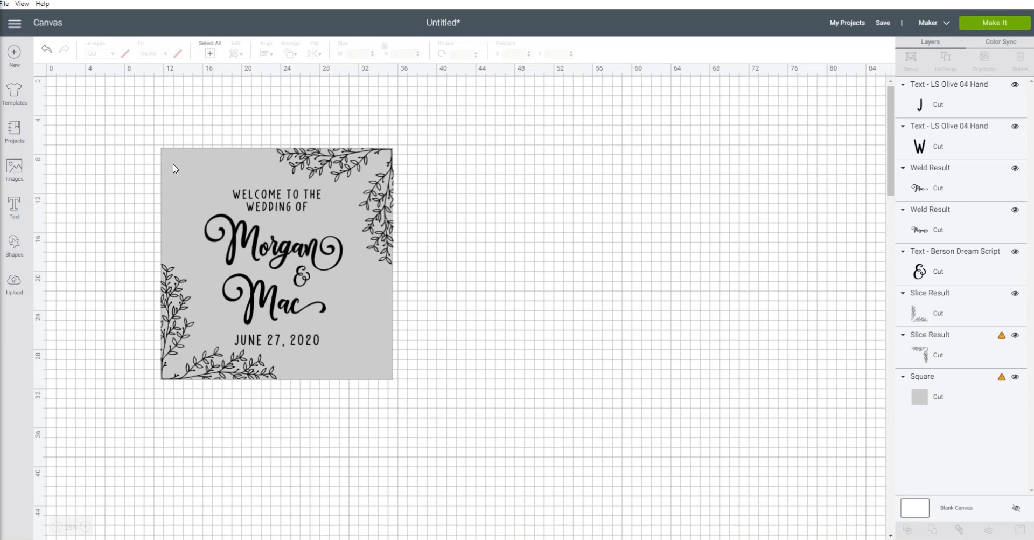
- Delete the grey background square and move both leaf corners away from the text
drag(173, 169, 509, 192)
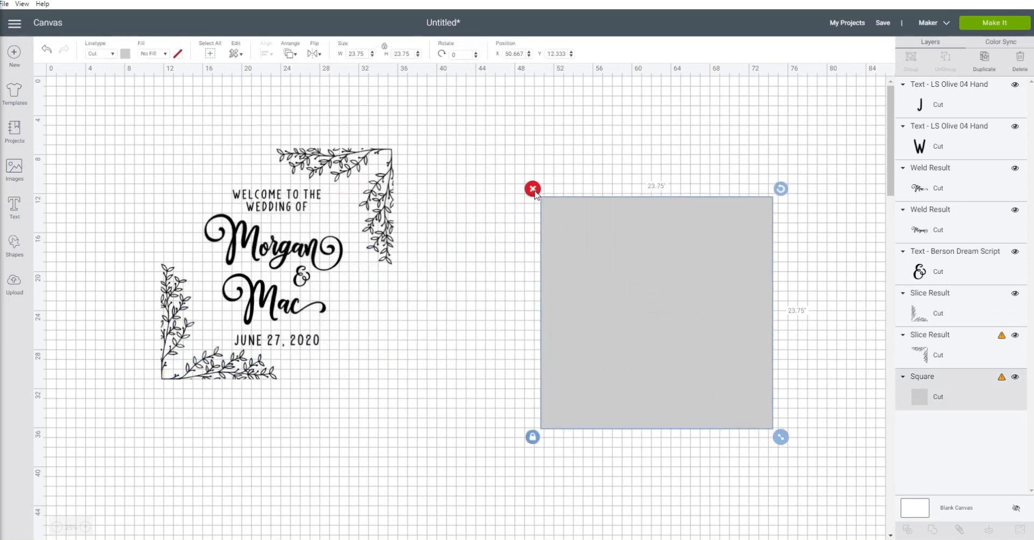
click(533, 190)
click(351, 156)
click(165, 284)
drag(171, 290, 65, 381)
drag(354, 159, 636, 181)
- Weld the welcome text, names, ampersand and date into one shape and check its size warning
drag(199, 157, 345, 393)
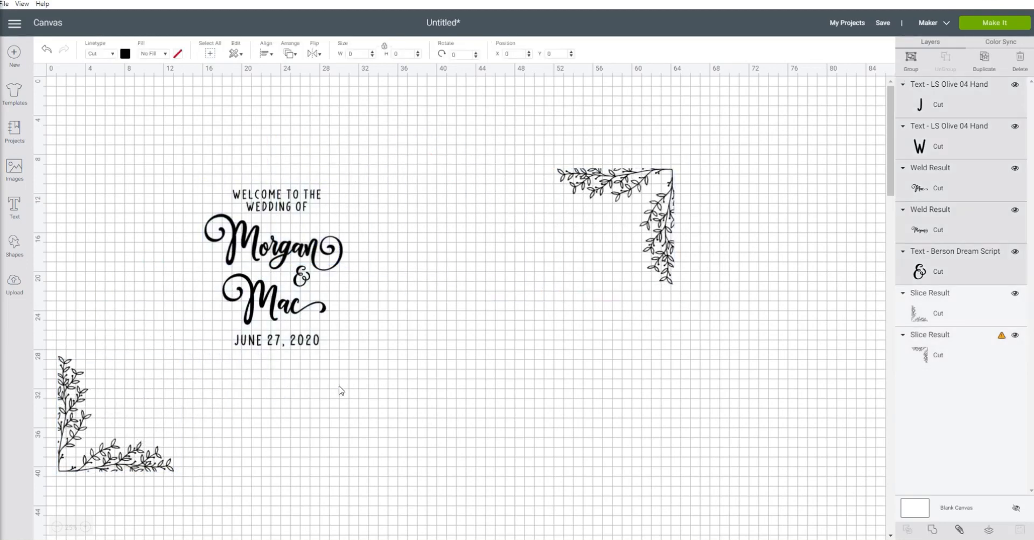
click(933, 533)
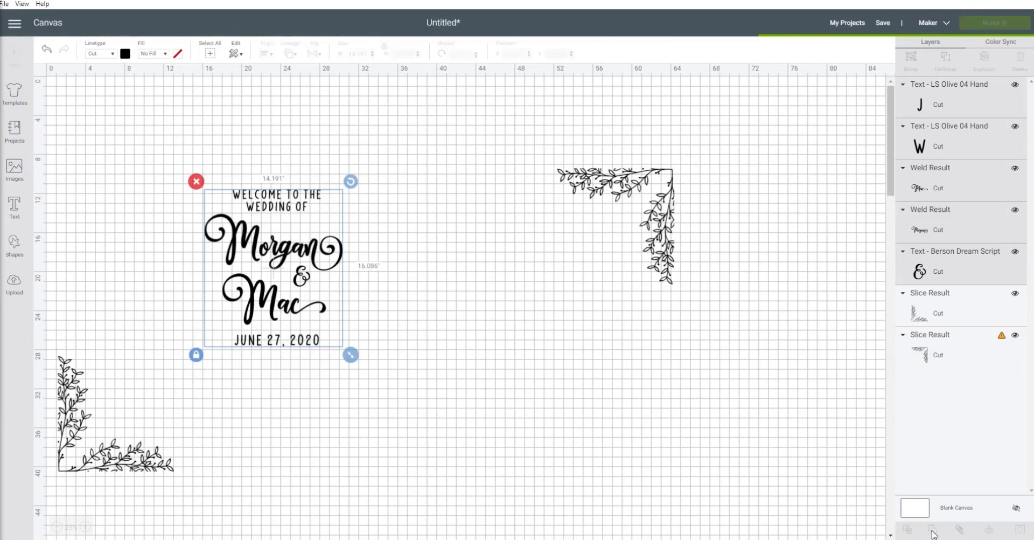
drag(259, 280, 277, 269)
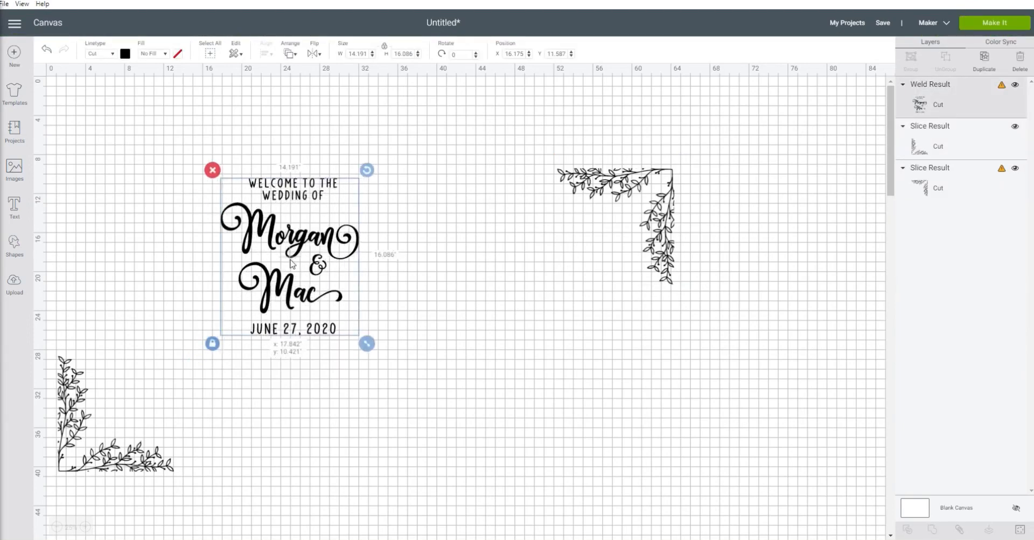
mouse_move(1005, 90)
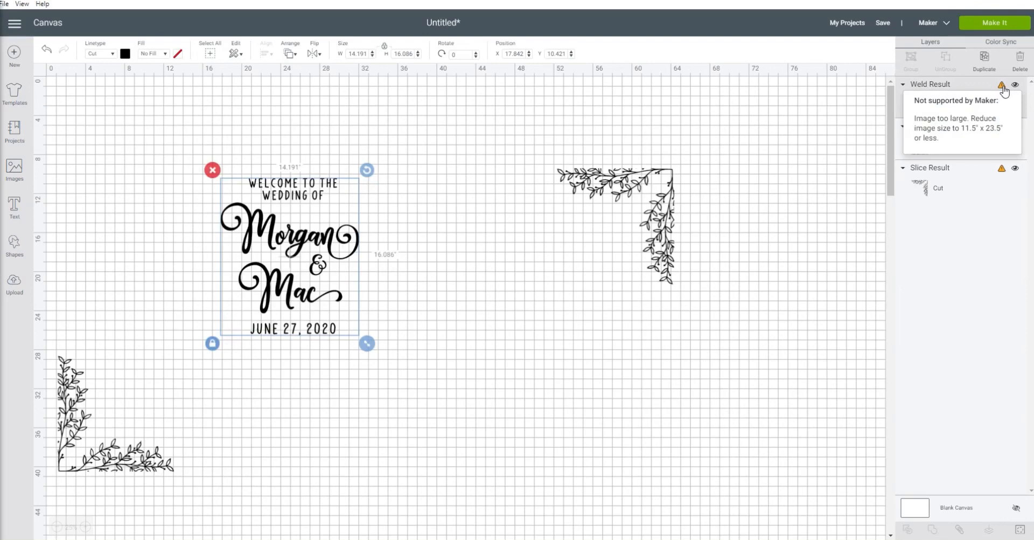
- Place a dark rectangle of about 23.6 × 11.8 inches behind the welded text as a size guide and move it aside
drag(311, 242, 138, 144)
click(279, 176)
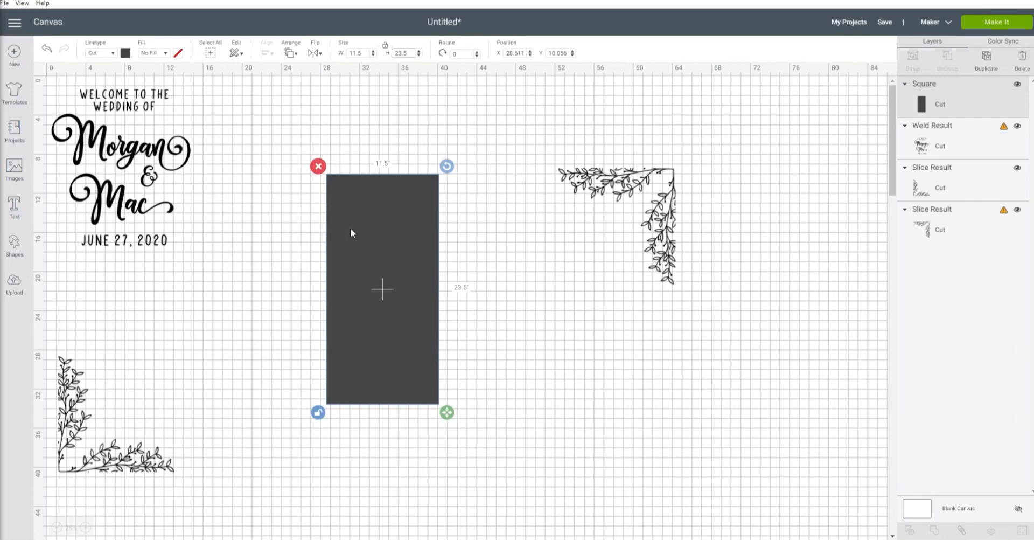
drag(350, 228, 125, 173)
click(177, 93)
drag(245, 81, 338, 284)
click(291, 53)
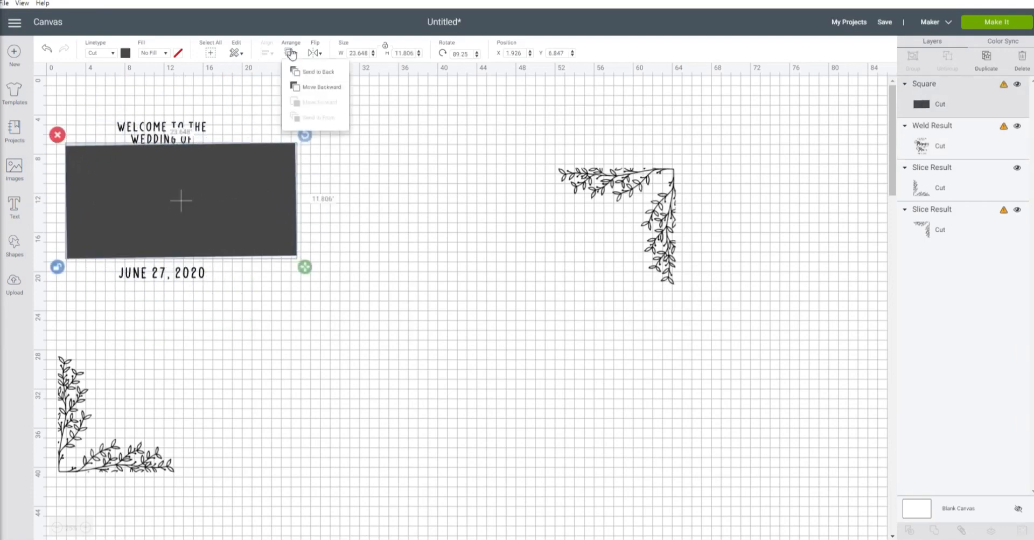
click(299, 74)
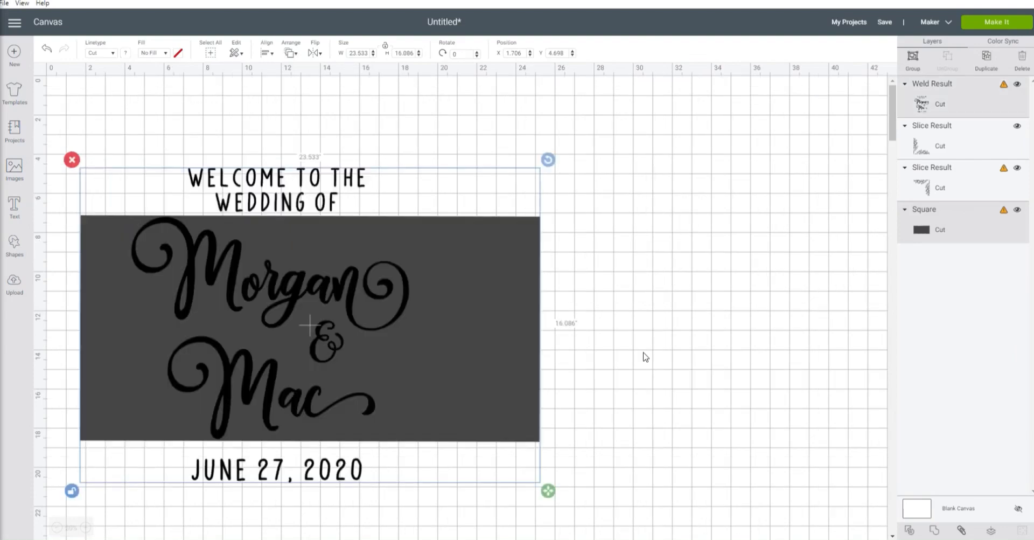
click(645, 357)
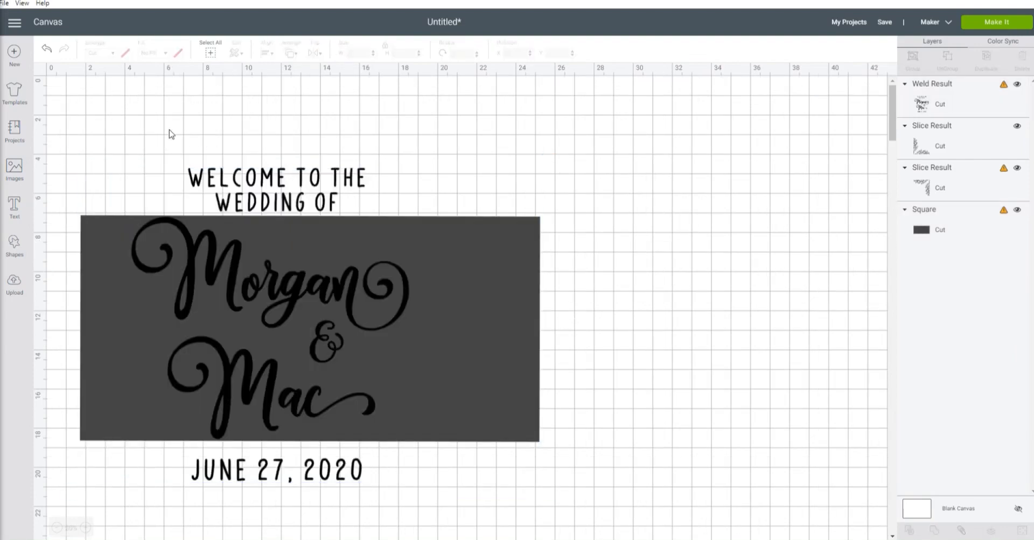
drag(496, 243, 770, 216)
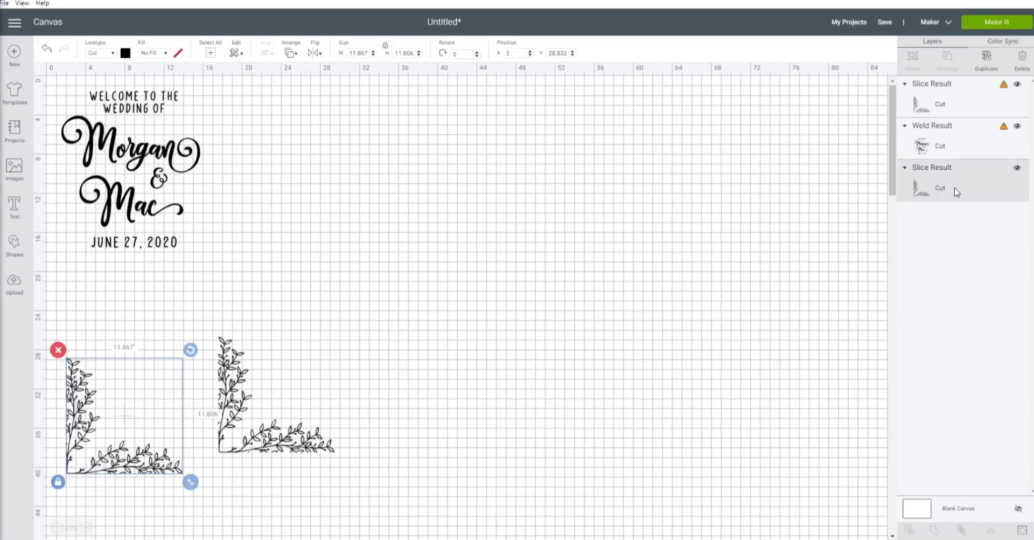
- Shrink the lower-left leaf corner to 11.367 × 11.309 inches and delete the other, larger leaf corner
drag(191, 485, 185, 486)
click(232, 340)
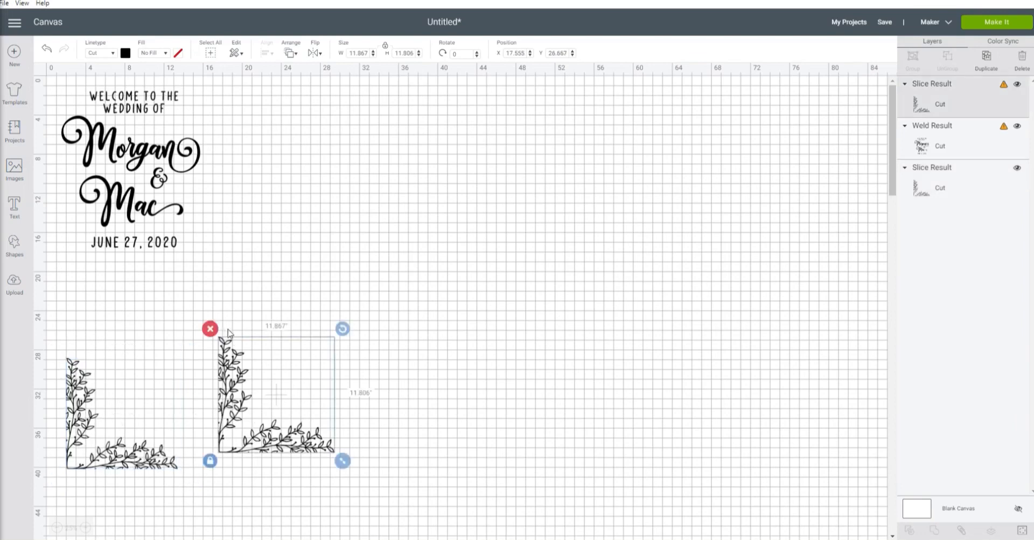
click(211, 329)
click(101, 384)
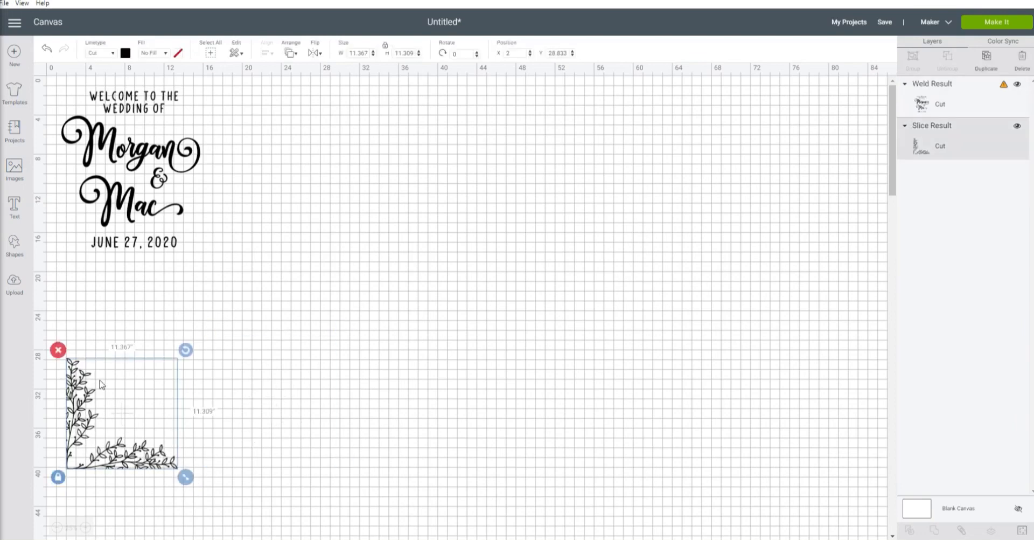
- Duplicate the resized leaf corner and move the copy above the original
click(986, 57)
drag(129, 460, 134, 326)
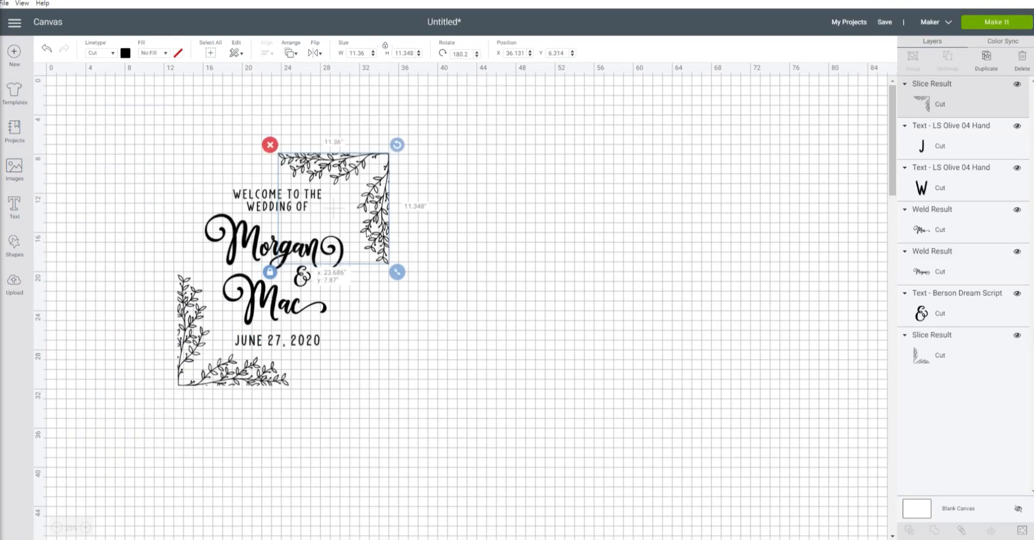
click(505, 227)
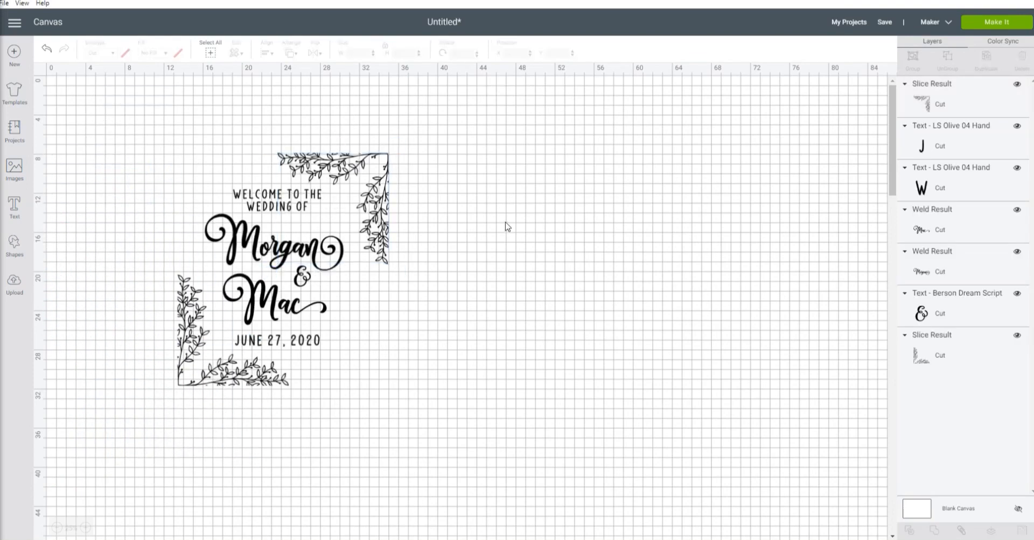
- Move both resized leaf corners onto the empty canvas to the right of the wedding text
drag(350, 168, 618, 241)
drag(213, 343, 587, 351)
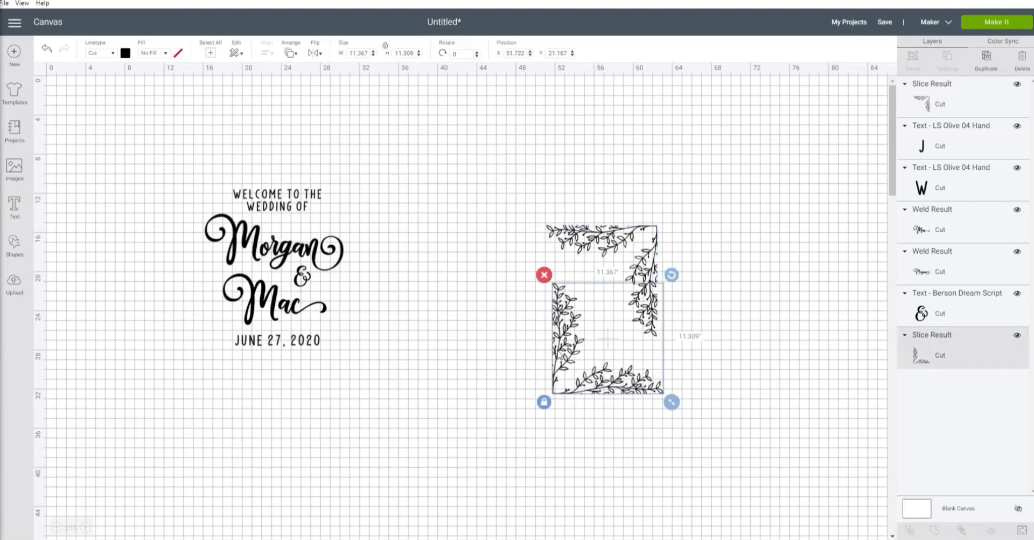
click(249, 264)
click(268, 300)
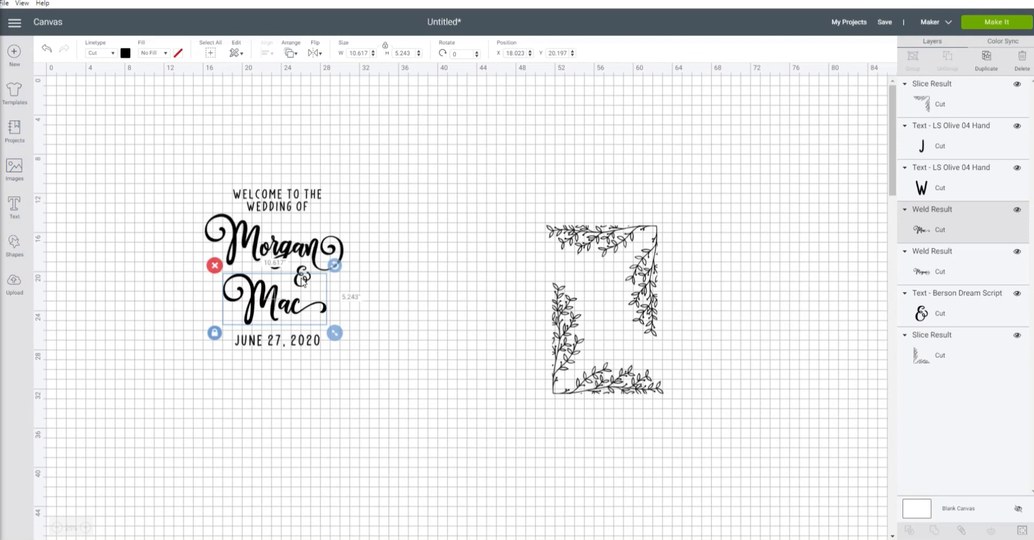
click(263, 183)
- Attach the welcome text to the upper name, and attach the ampersand, lower name and date as a second group
drag(219, 173, 295, 196)
click(962, 532)
drag(192, 264, 357, 379)
click(960, 531)
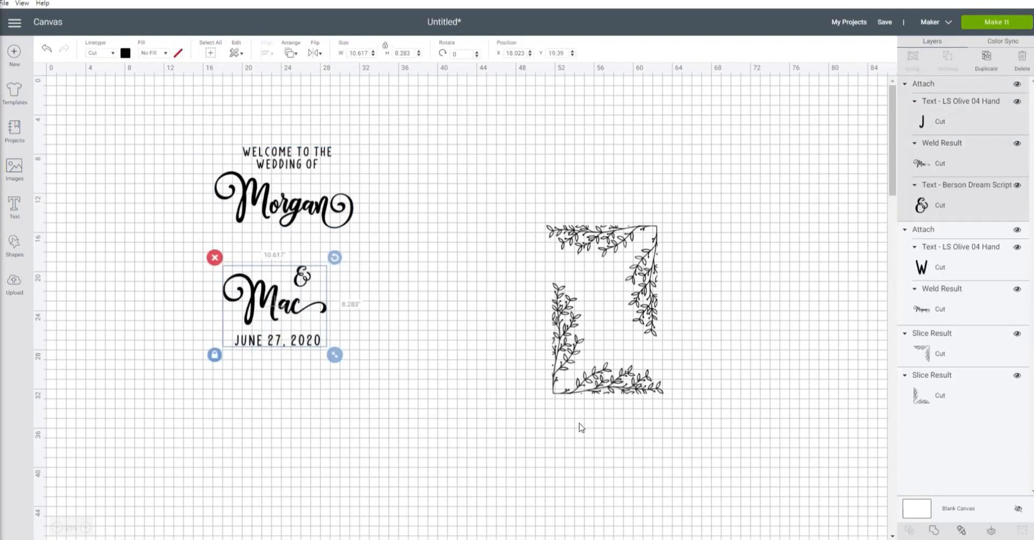
- Move the lower text group up slightly and bring the two leaf corners closer to the text without overlapping
drag(262, 308, 270, 291)
drag(604, 301, 506, 241)
drag(608, 338, 497, 364)
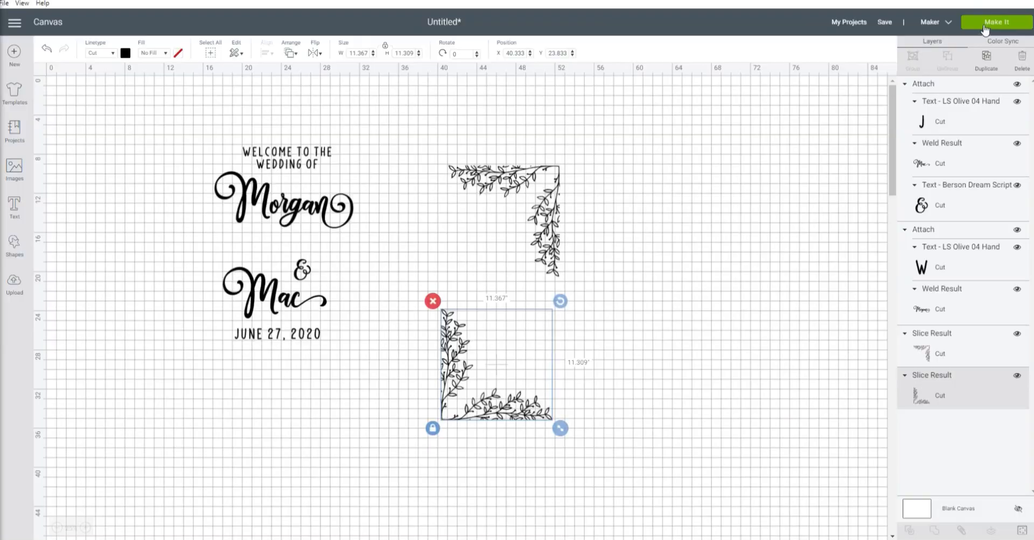
- Send the project to mat preparation and inspect the layout of each cutting mat
click(985, 25)
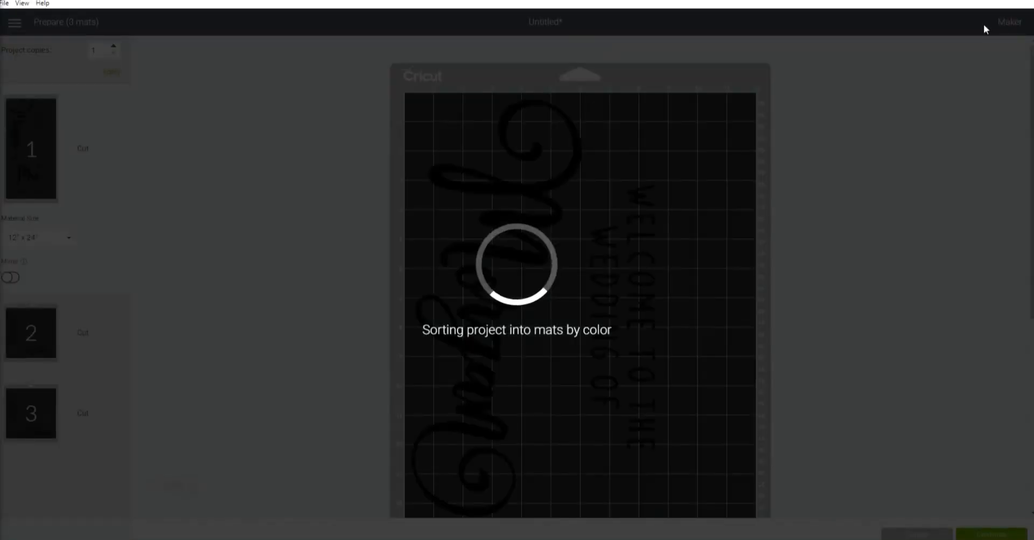
scroll(339, 217, down, 5)
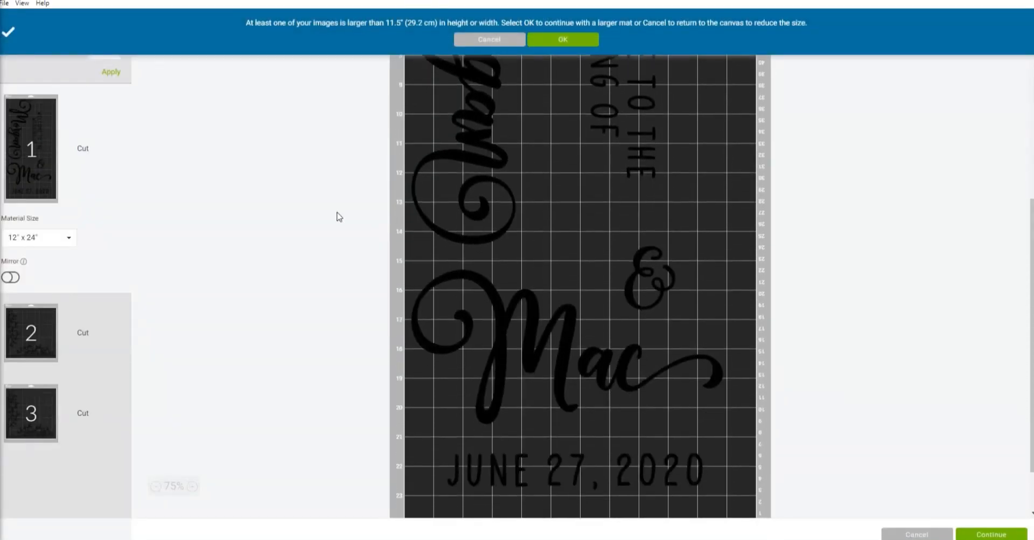
scroll(339, 217, up, 10)
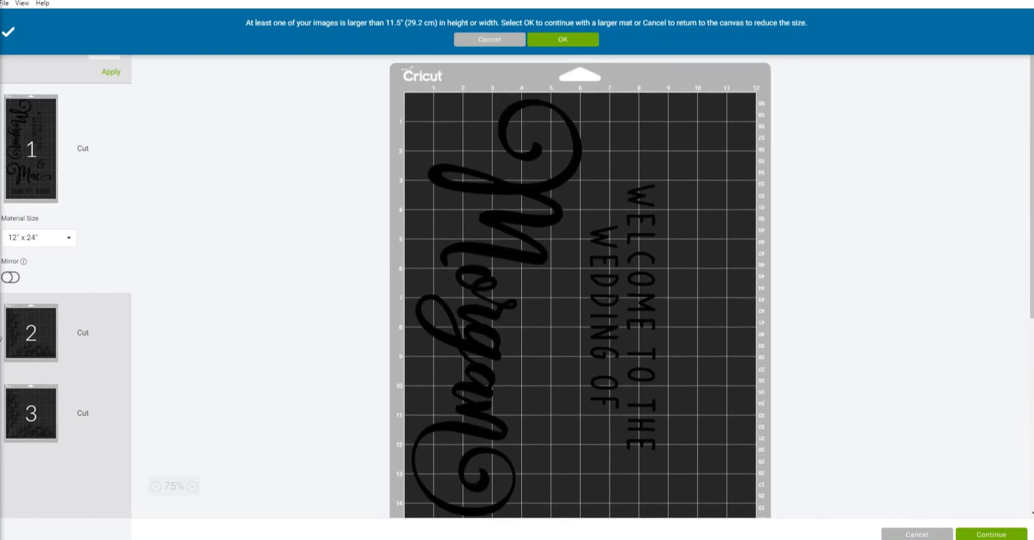
click(30, 334)
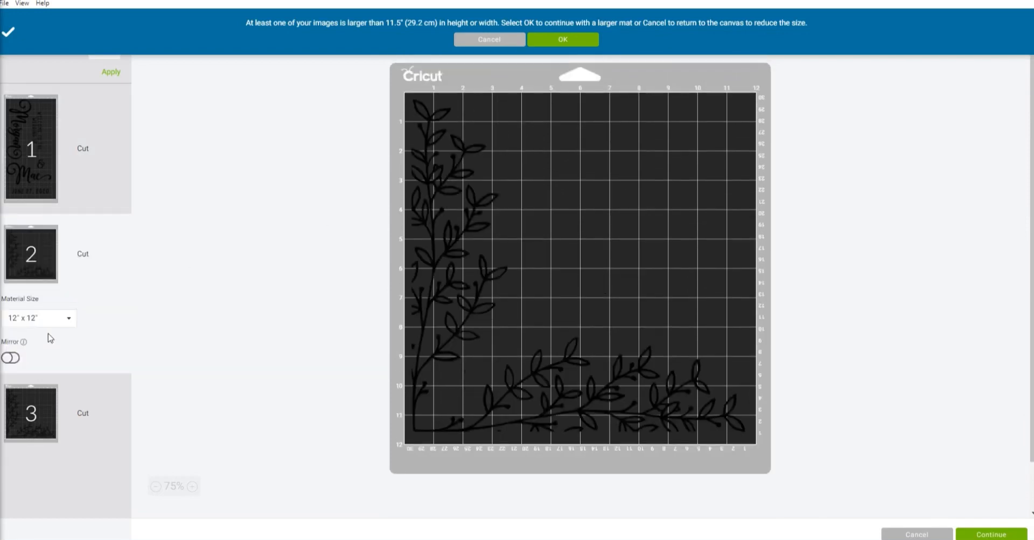
click(59, 413)
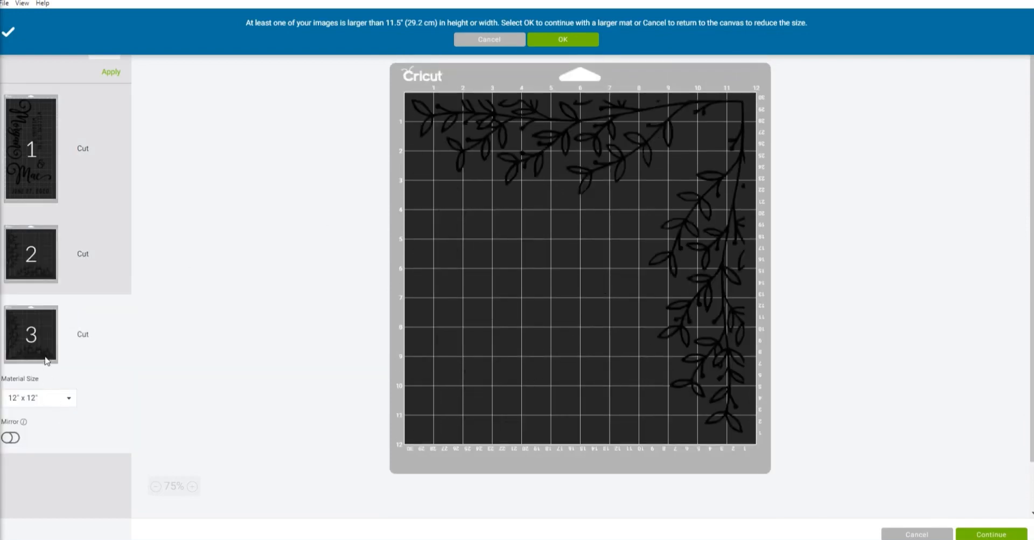
- Set the third mat's material size to 12" x 24" and inspect the leaf-corner mat
click(48, 397)
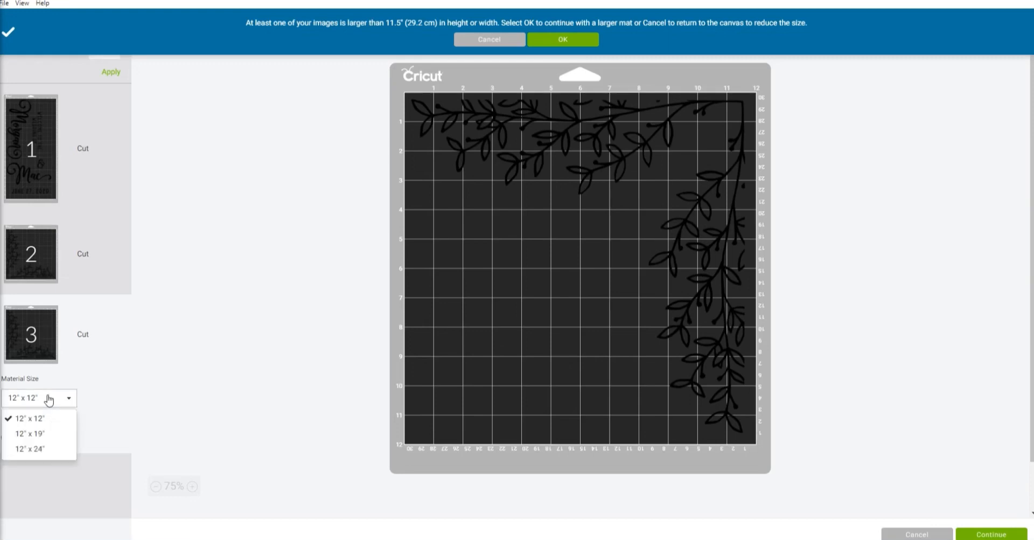
click(45, 446)
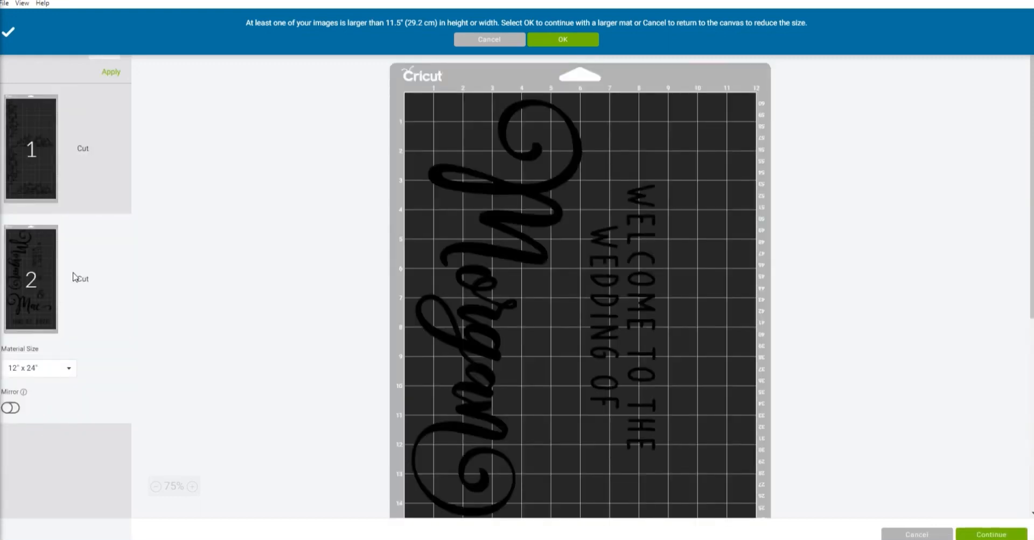
click(44, 165)
scroll(310, 252, down, 1)
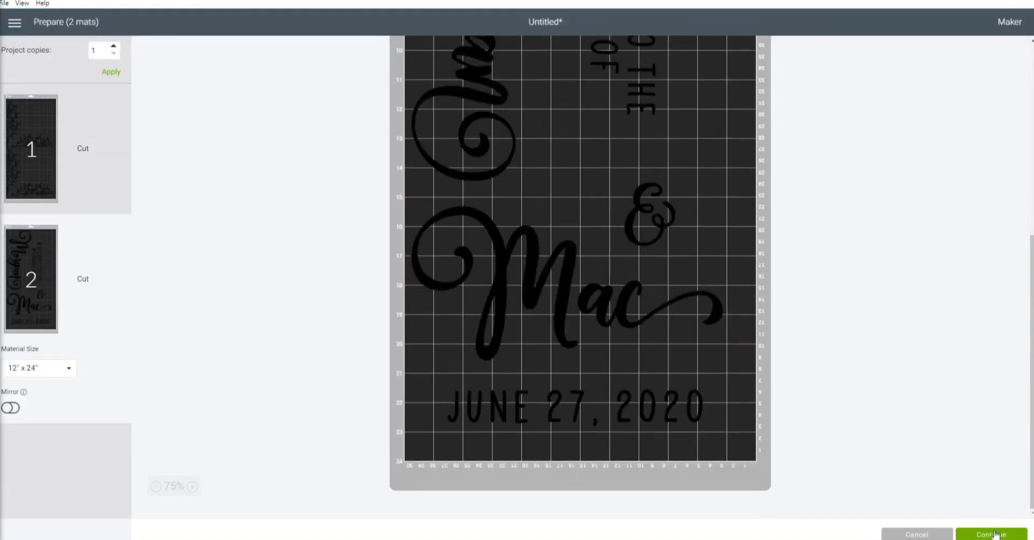
- Continue to the cutting setup and choose Premium Outdoor Vinyl as the material
click(995, 534)
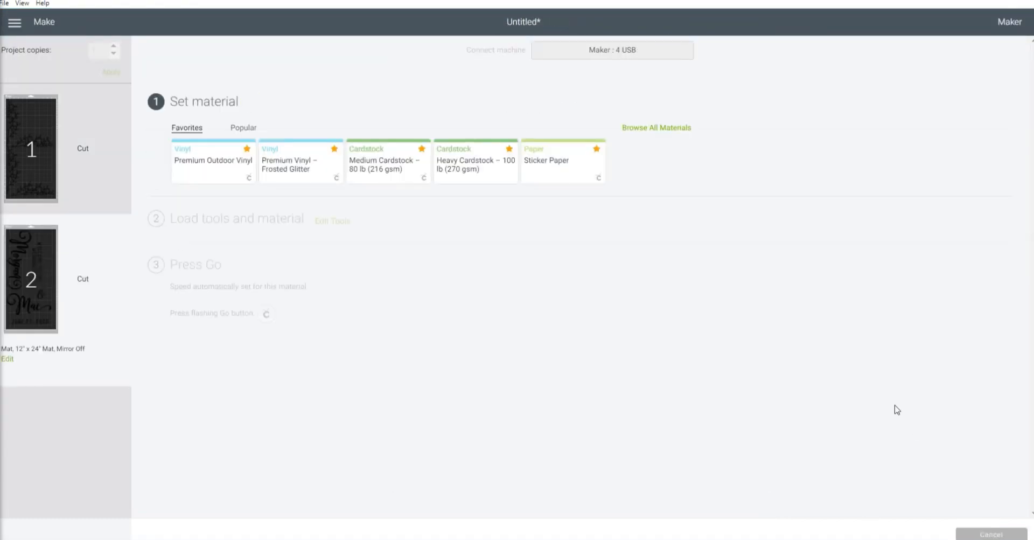
click(233, 161)
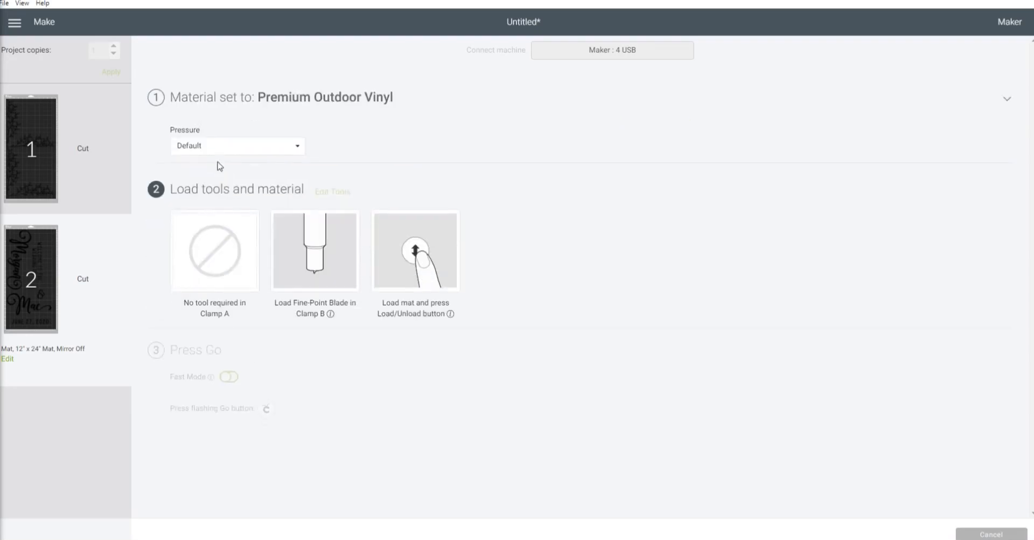